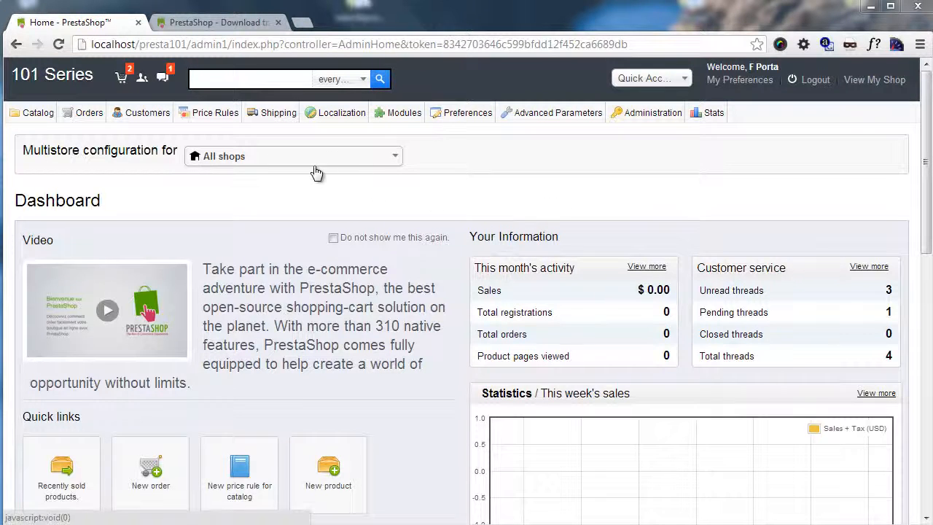
# Step: Show the Localization submenu from the dashboard's admin menu bar
pyautogui.moveTo(328, 115)
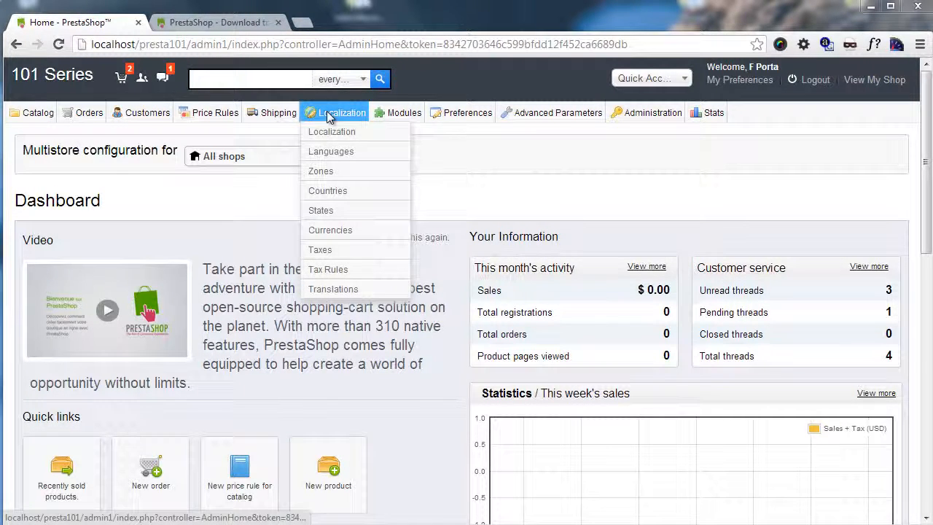
# Step: In Localization > Languages, enable Italiano from its Enabled column
pyautogui.click(319, 155)
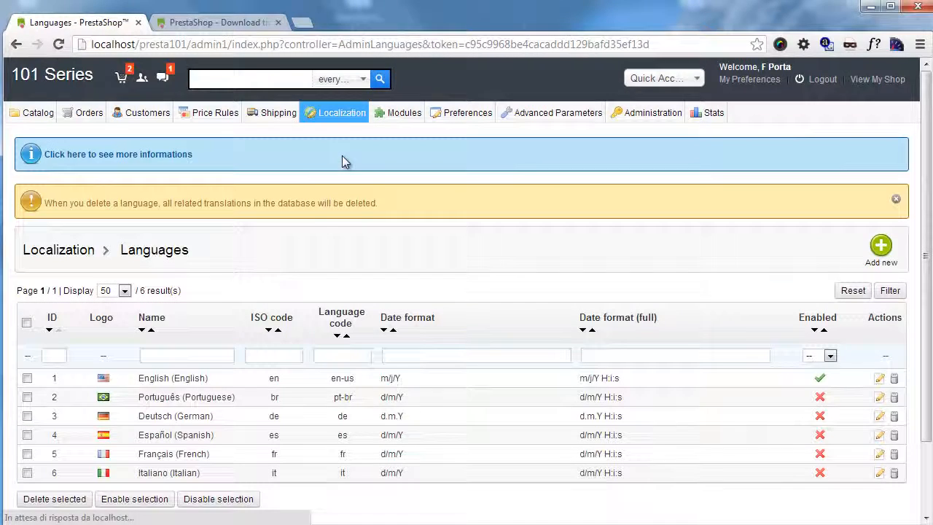
pyautogui.scroll(-1, 320, 232)
pyautogui.scroll(-1, 321, 232)
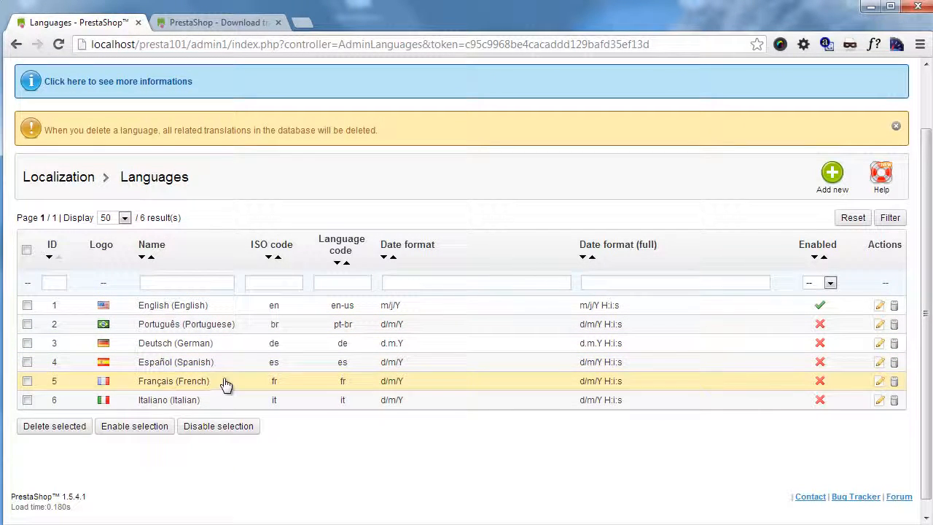
pyautogui.click(820, 401)
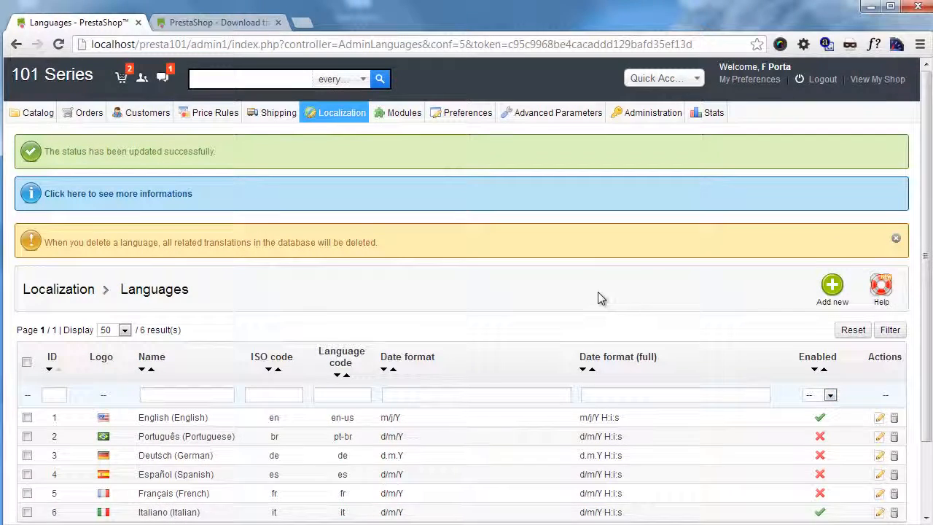
pyautogui.scroll(-1, 473, 314)
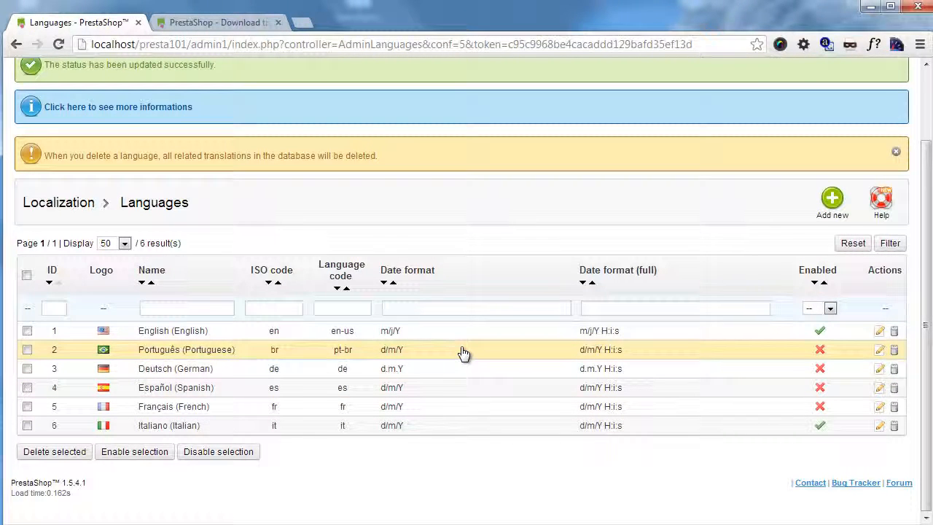
pyautogui.click(842, 202)
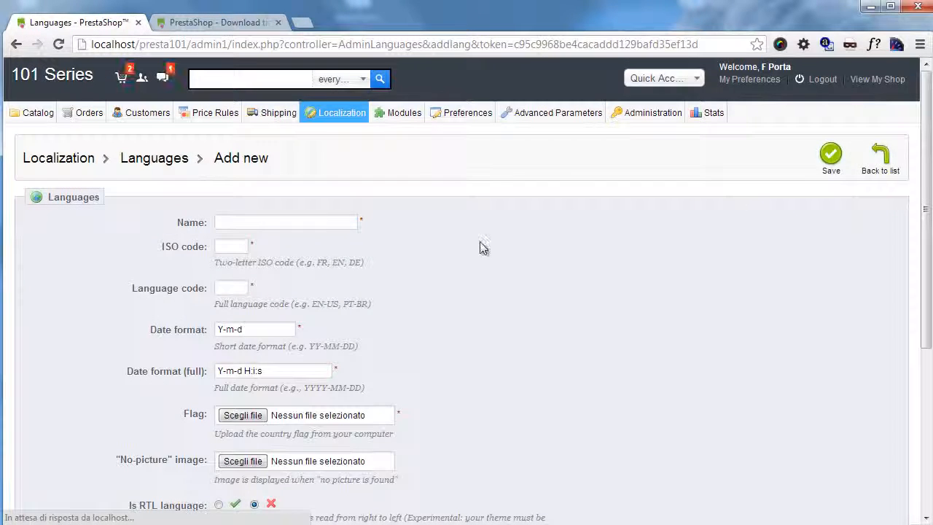
pyautogui.scroll(-1, 426, 261)
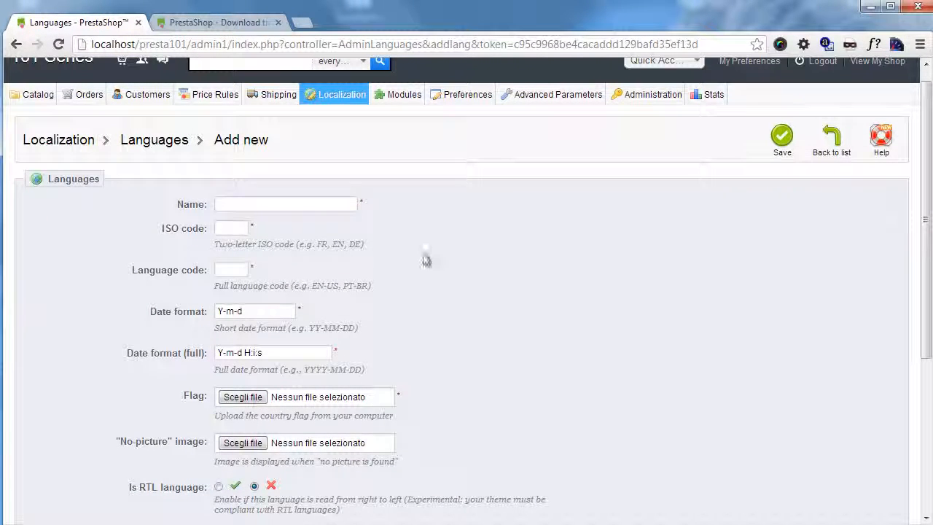
pyautogui.click(260, 205)
pyautogui.moveTo(179, 229); pyautogui.dragTo(255, 231)
pyautogui.click(194, 239)
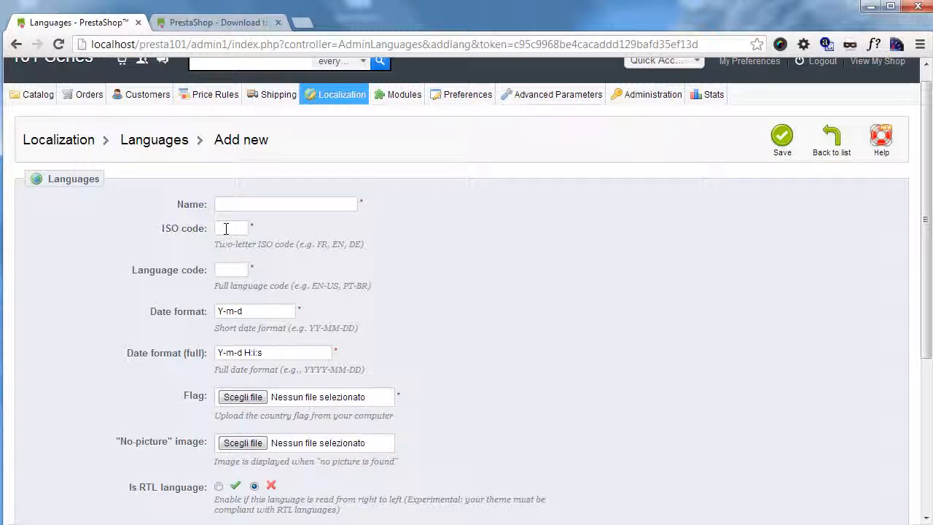
pyautogui.click(225, 228)
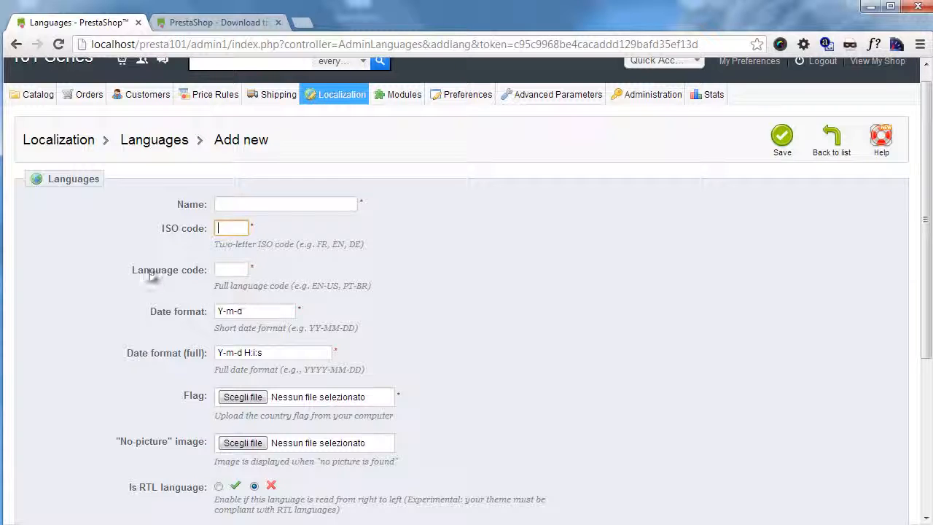
pyautogui.click(224, 271)
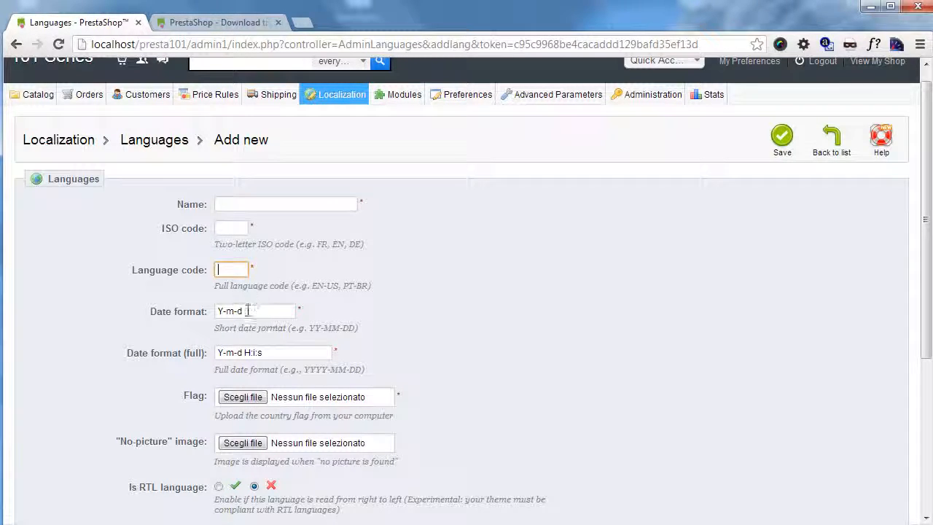
pyautogui.scroll(-1, 229, 318)
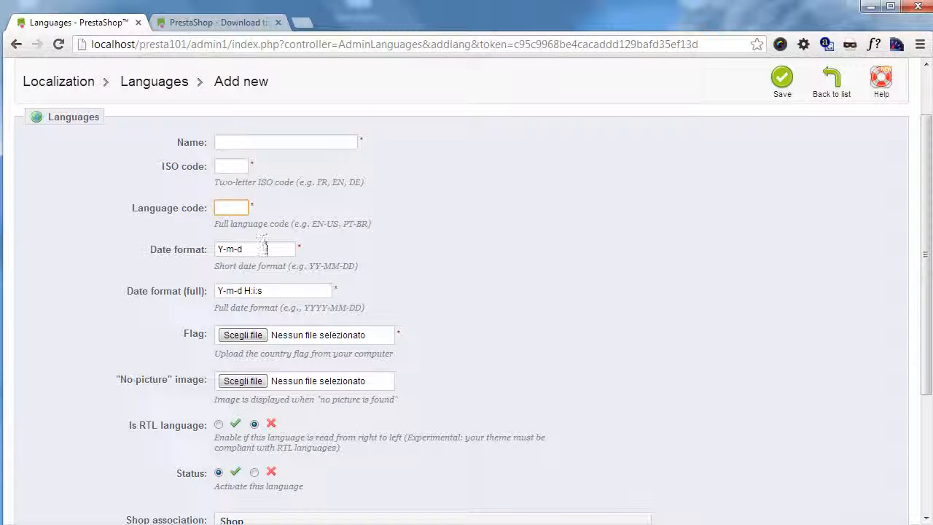
pyautogui.click(290, 291)
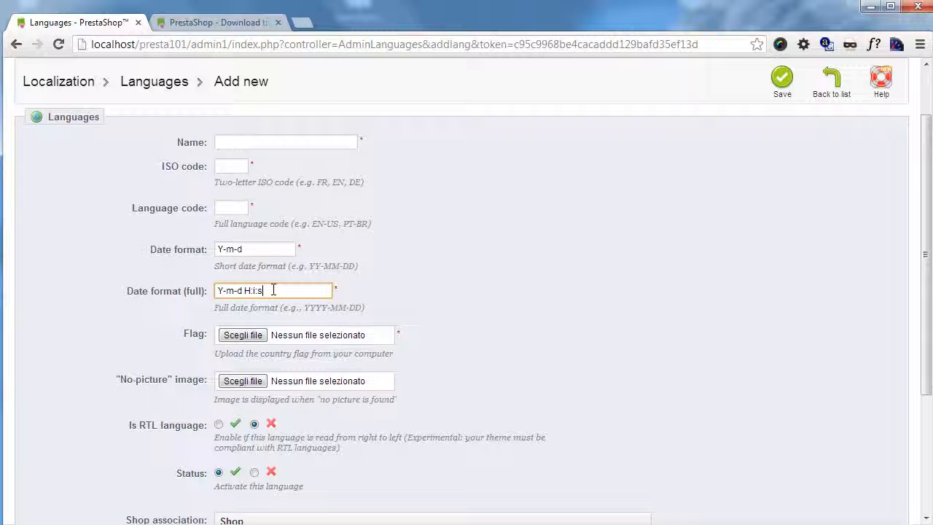
pyautogui.scroll(-1, 248, 292)
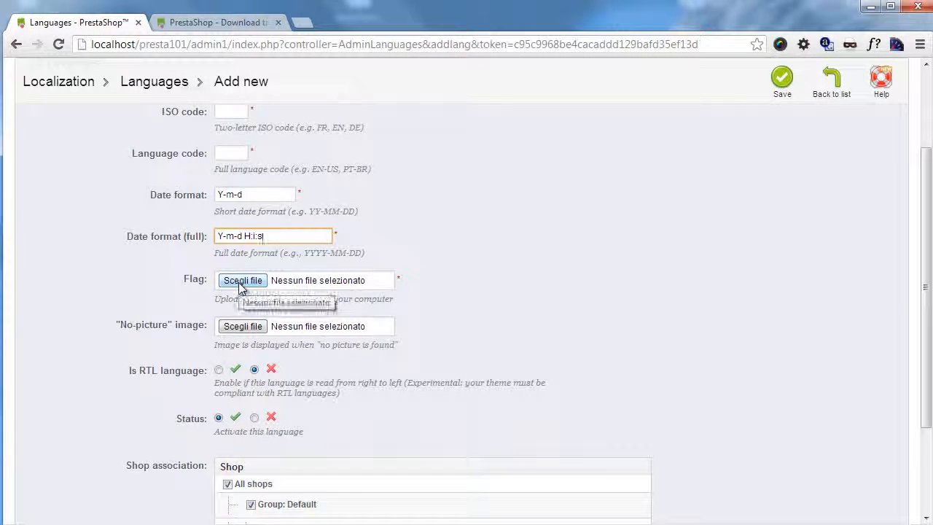
pyautogui.click(16, 43)
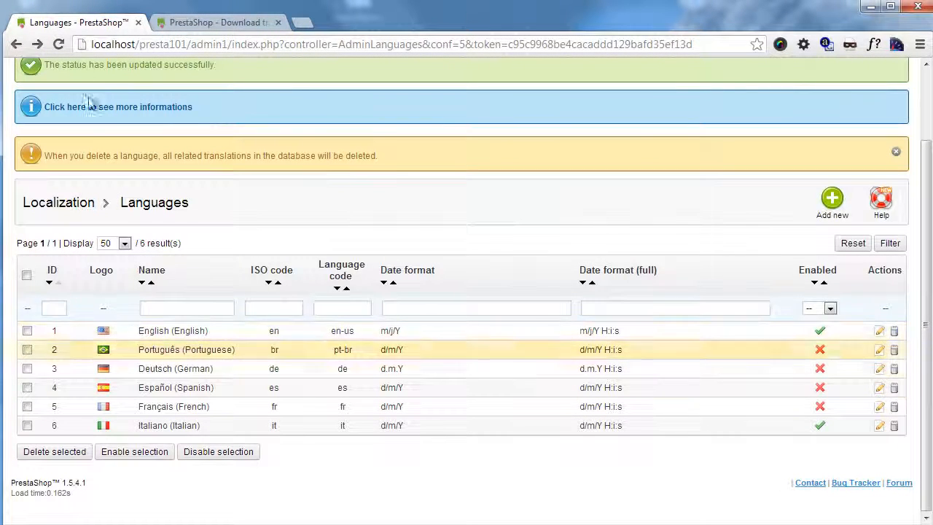
pyautogui.click(37, 43)
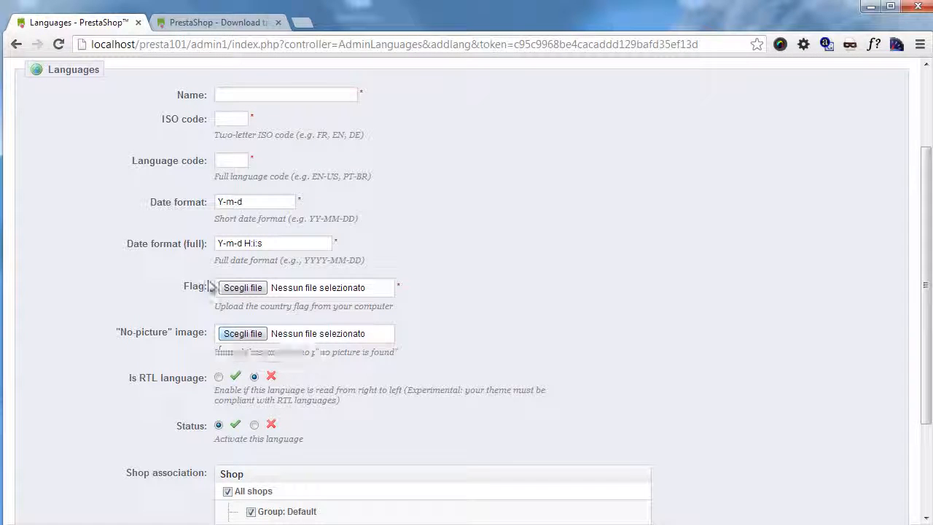
pyautogui.scroll(-3, 373, 339)
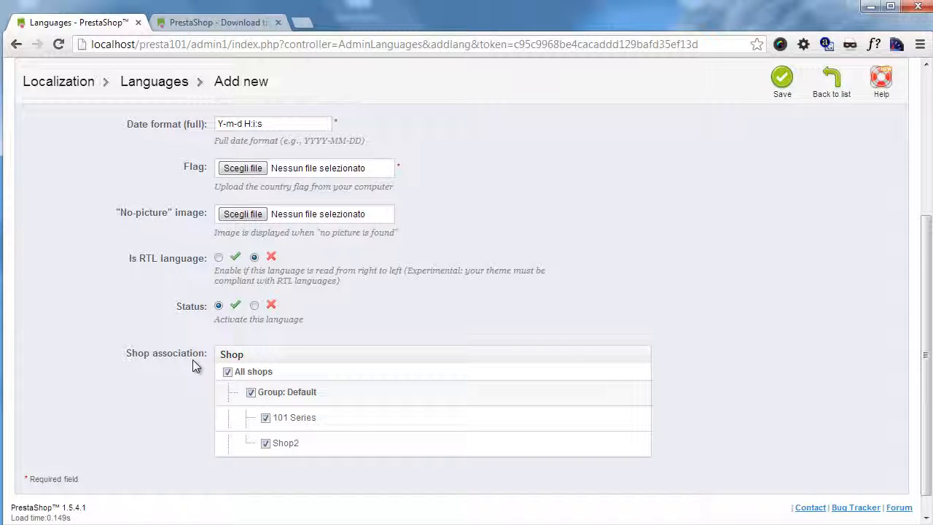
pyautogui.scroll(4, 633, 420)
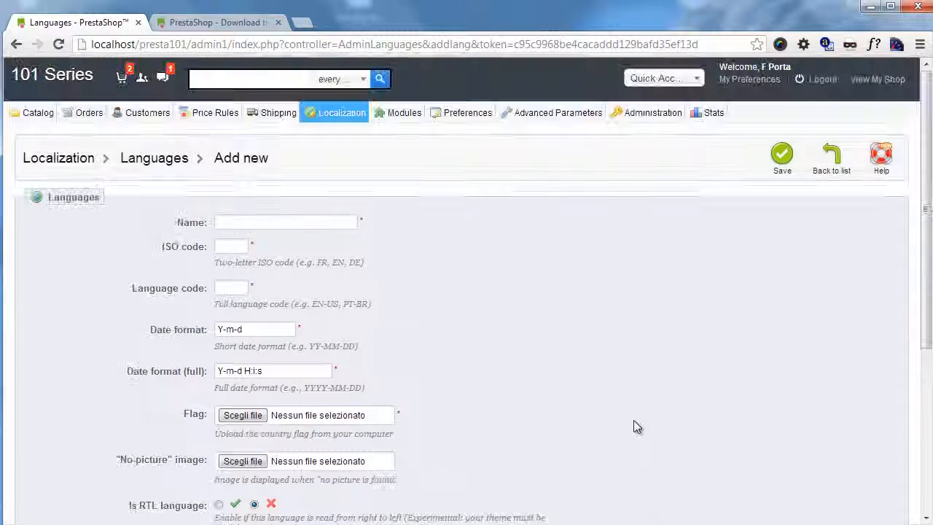
pyautogui.click(16, 44)
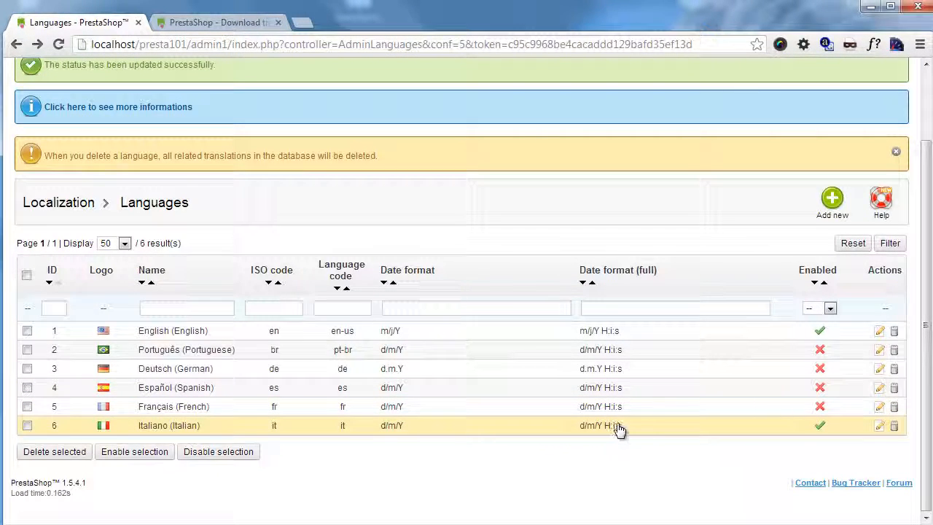
pyautogui.scroll(1, 595, 386)
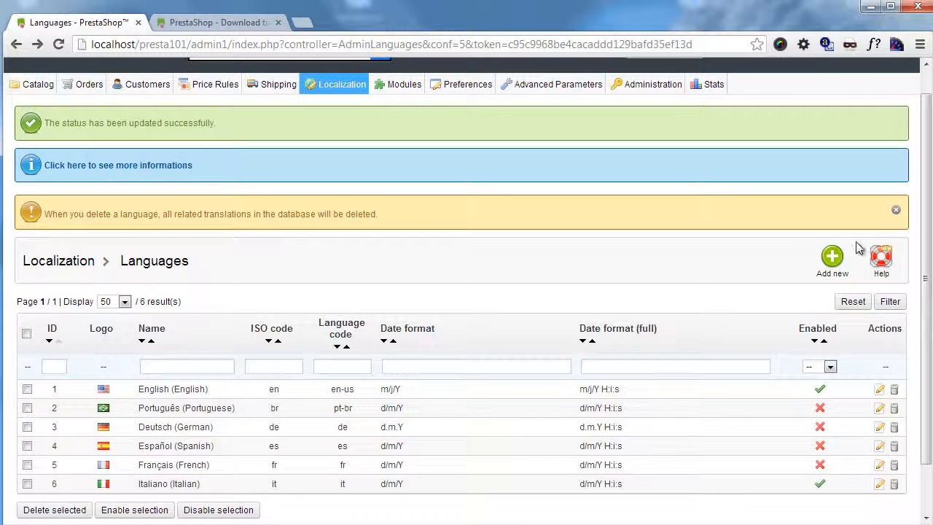
pyautogui.moveTo(331, 89)
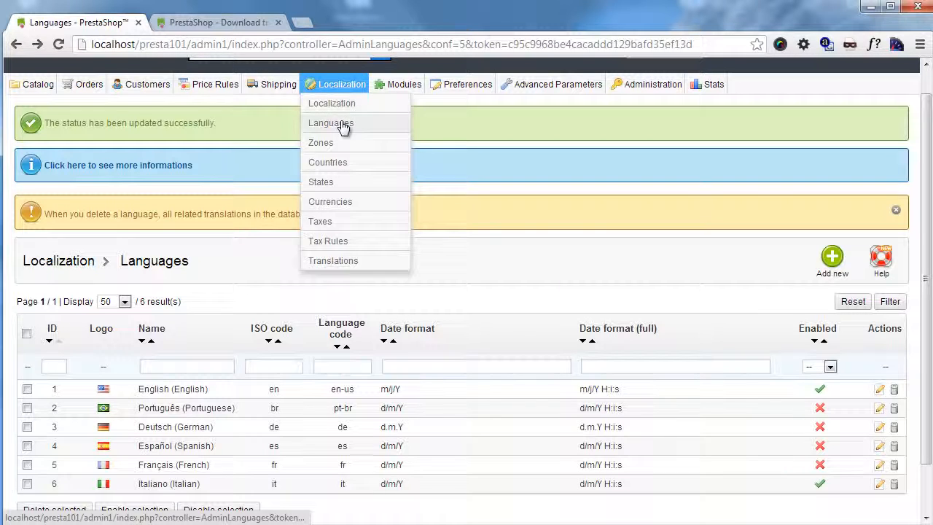
# Step: On the Localization page, choose China as the pack to import, keeping all content types
pyautogui.click(344, 109)
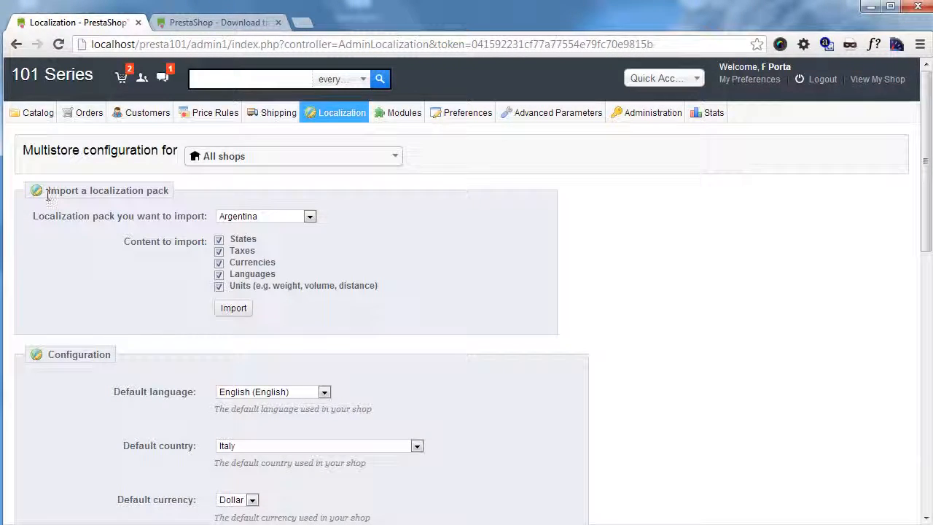
pyautogui.moveTo(46, 190); pyautogui.dragTo(244, 200)
pyautogui.click(243, 193)
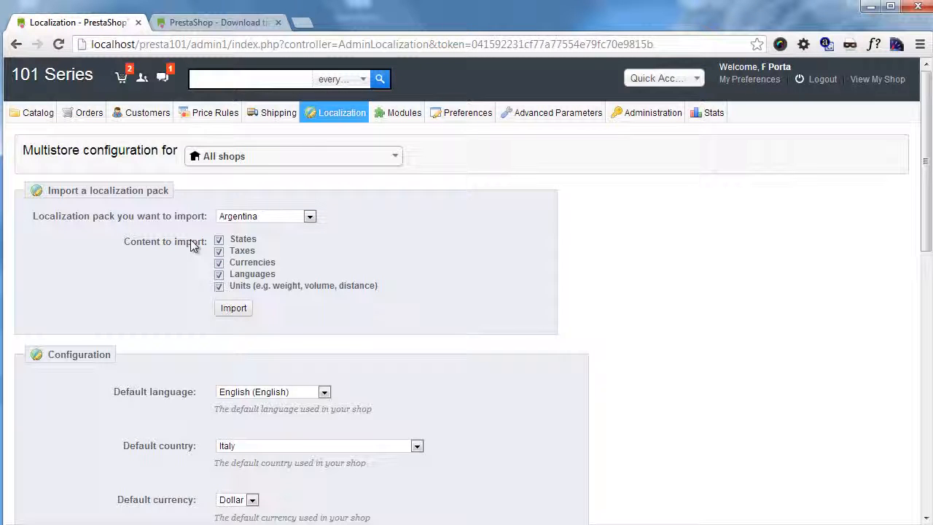
pyautogui.click(271, 219)
pyautogui.scroll(-15, 287, 262)
pyautogui.click(309, 217)
pyautogui.click(257, 335)
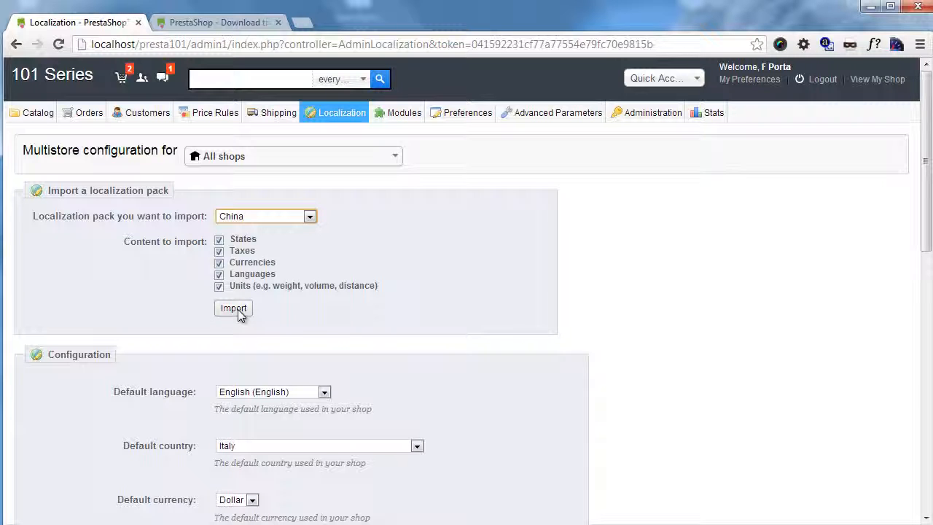
# Step: Import the China localization pack, then open the Languages list in a new tab
pyautogui.click(239, 313)
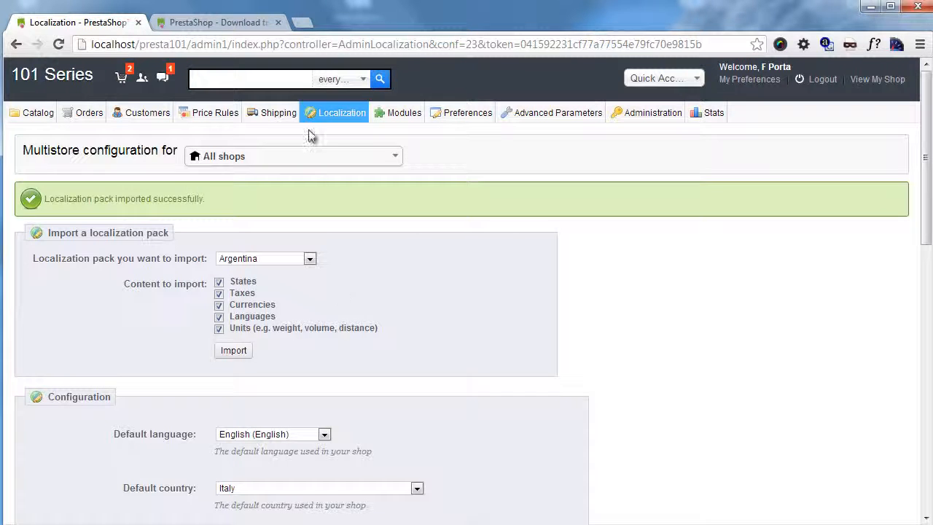
pyautogui.moveTo(320, 111)
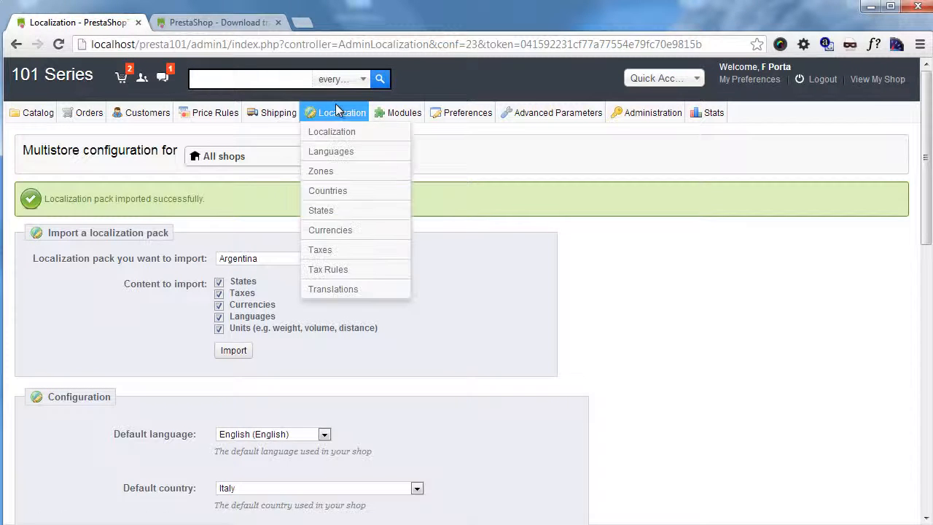
pyautogui.middleClick(349, 151)
# Step: Review the new languages and the Currencies list with Yuan, then return to the Localization tab
pyautogui.click(218, 22)
pyautogui.scroll(-3, 219, 125)
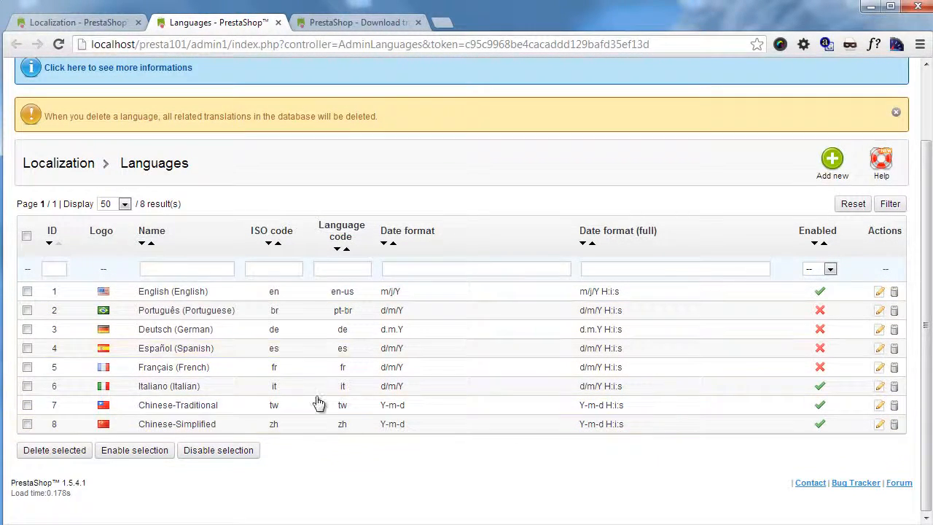
pyautogui.scroll(3, 319, 394)
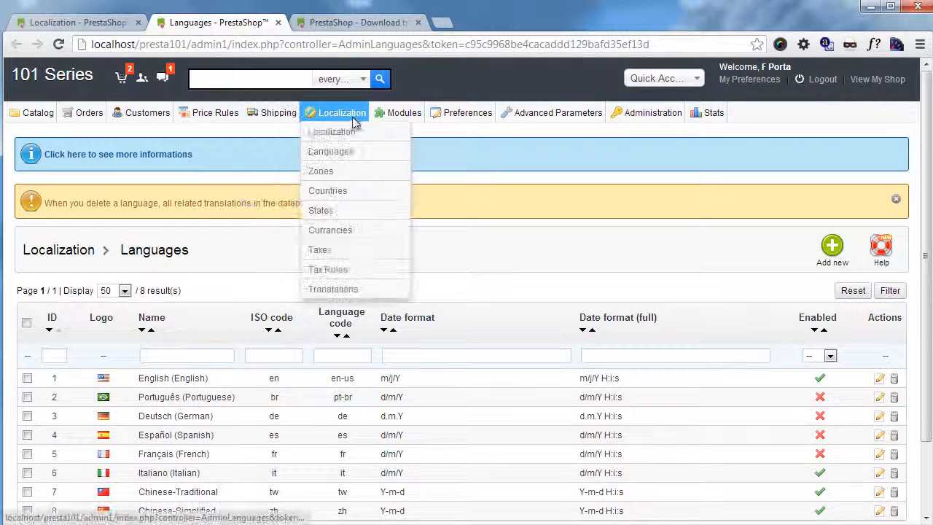
pyautogui.moveTo(272, 119)
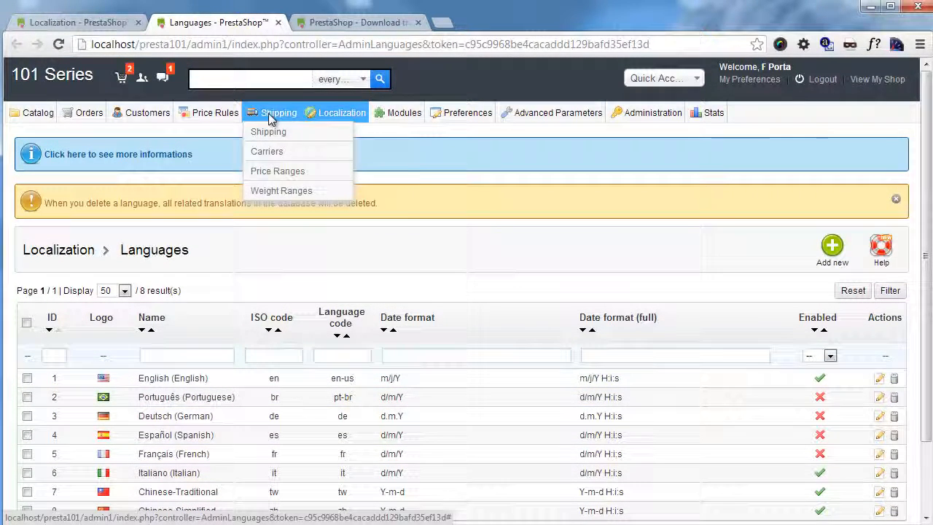
pyautogui.moveTo(338, 118)
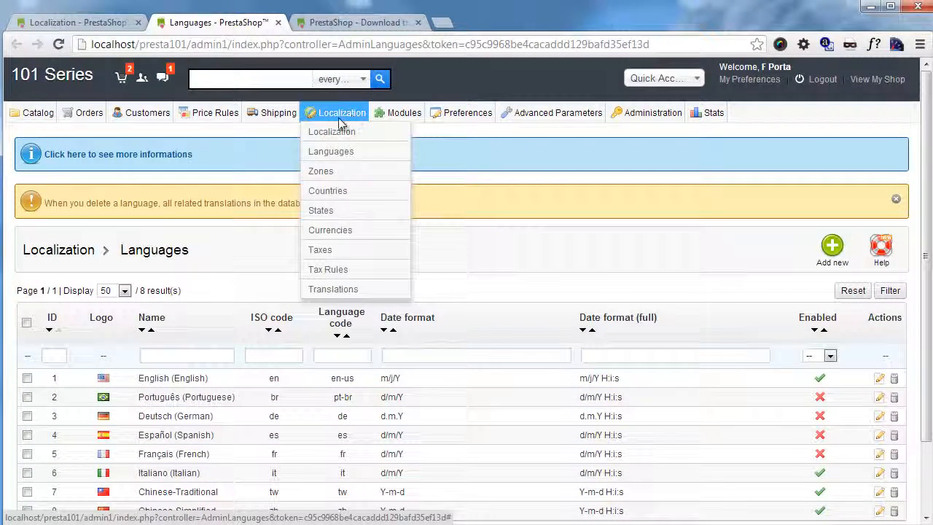
pyautogui.click(348, 233)
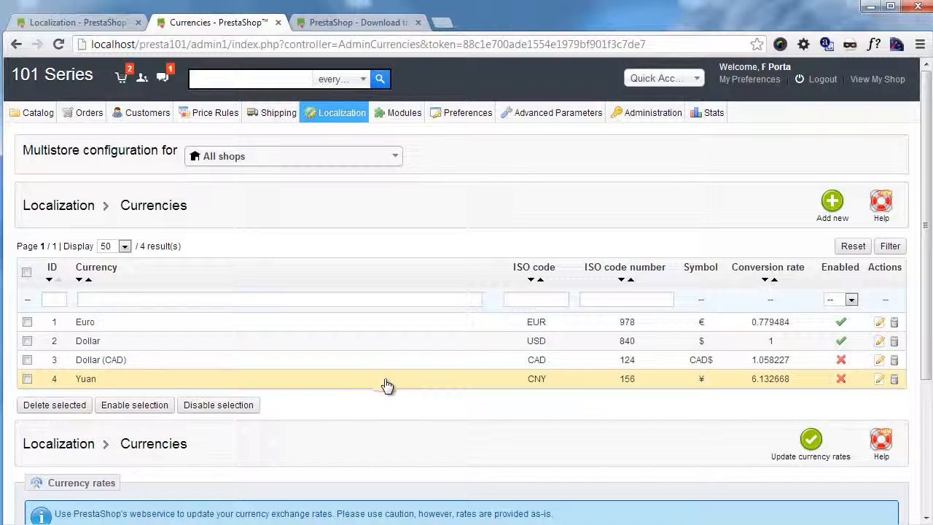
pyautogui.click(77, 22)
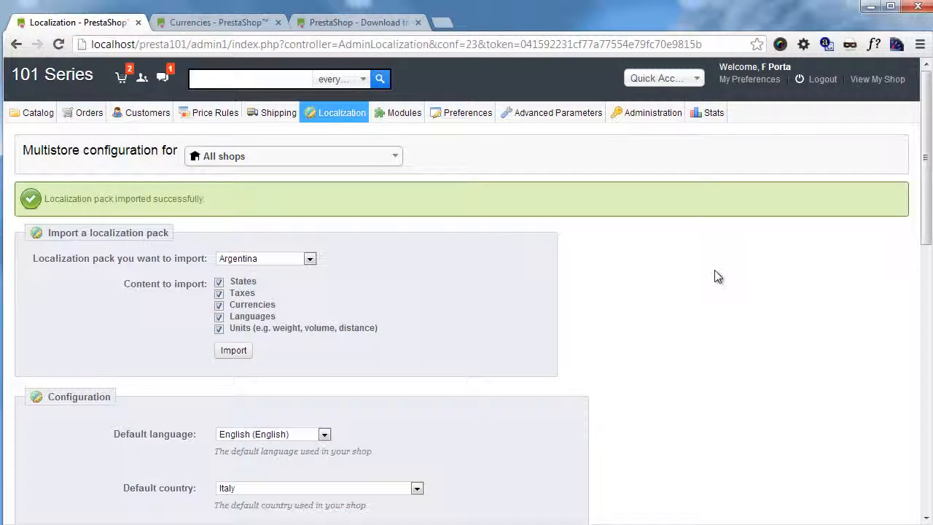
pyautogui.scroll(-3, 714, 274)
pyautogui.scroll(-5, 705, 274)
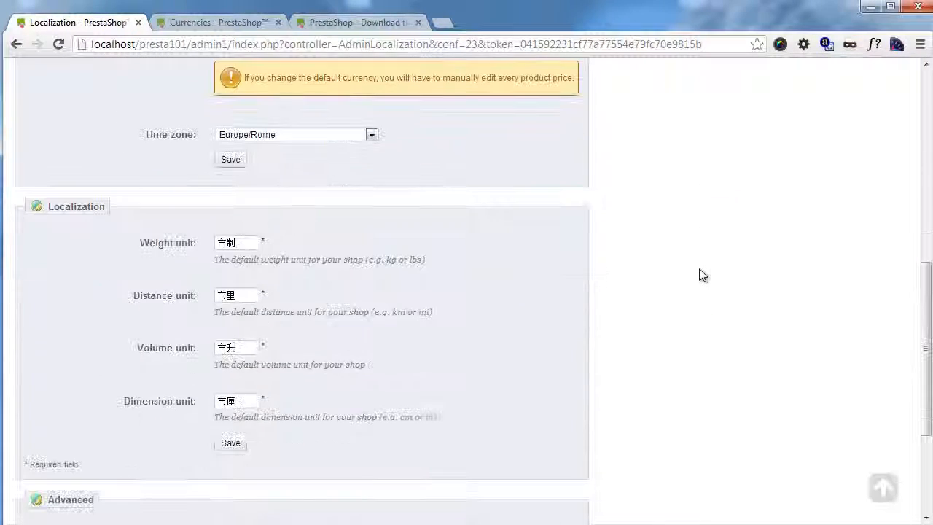
pyautogui.scroll(8, 697, 272)
pyautogui.moveTo(333, 113)
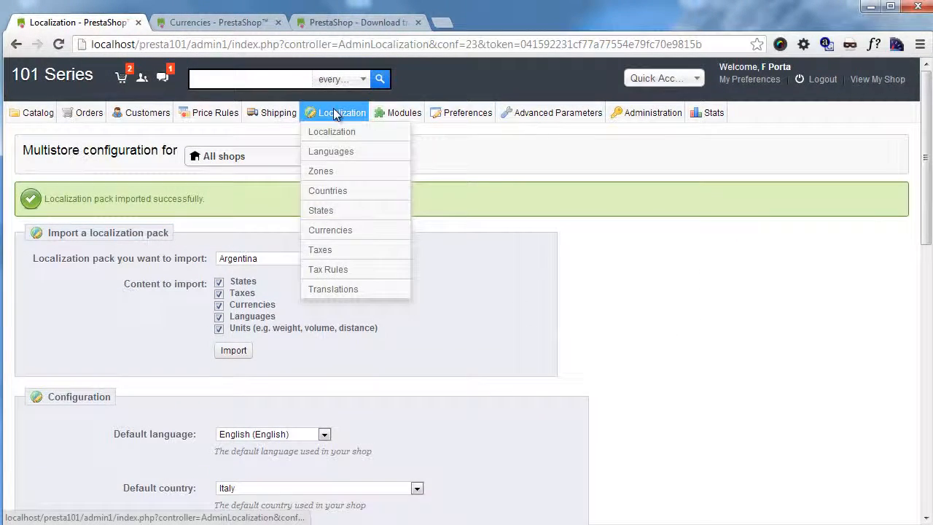
pyautogui.scroll(-8, 743, 392)
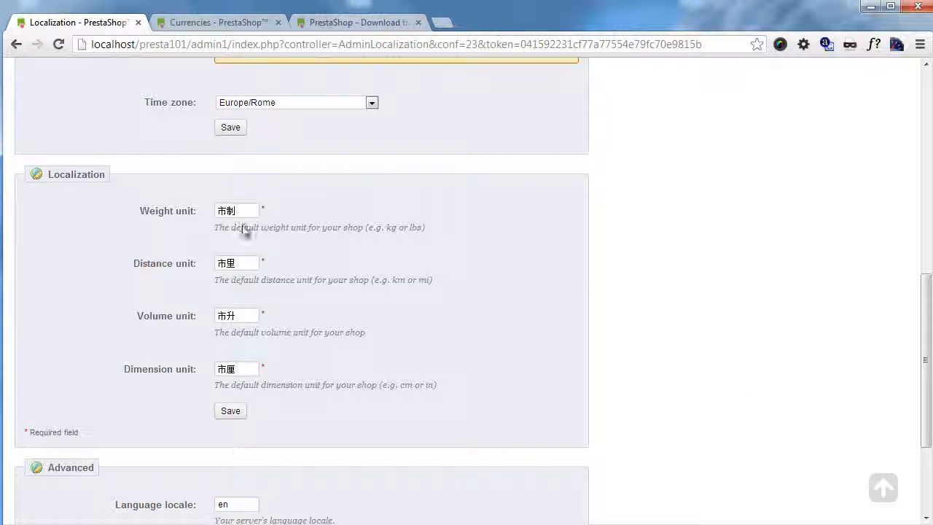
pyautogui.scroll(-2, 201, 205)
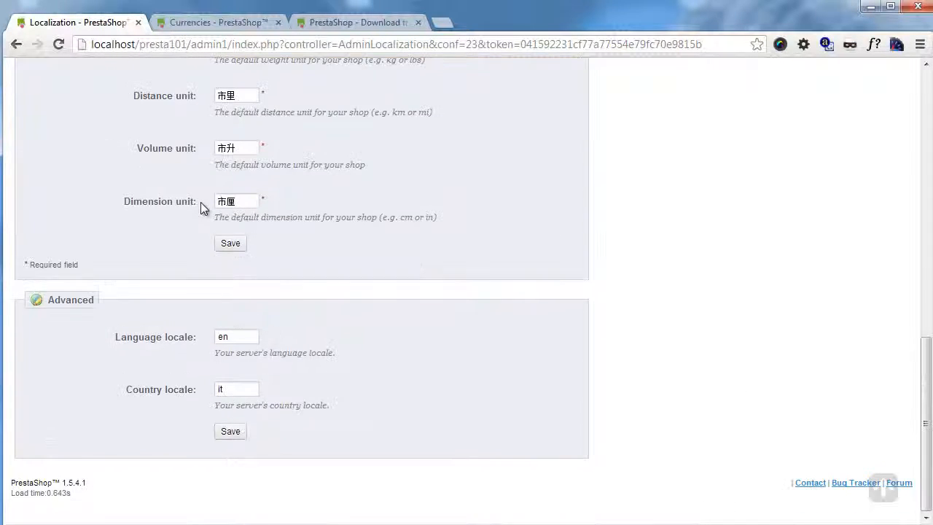
pyautogui.scroll(2, 202, 206)
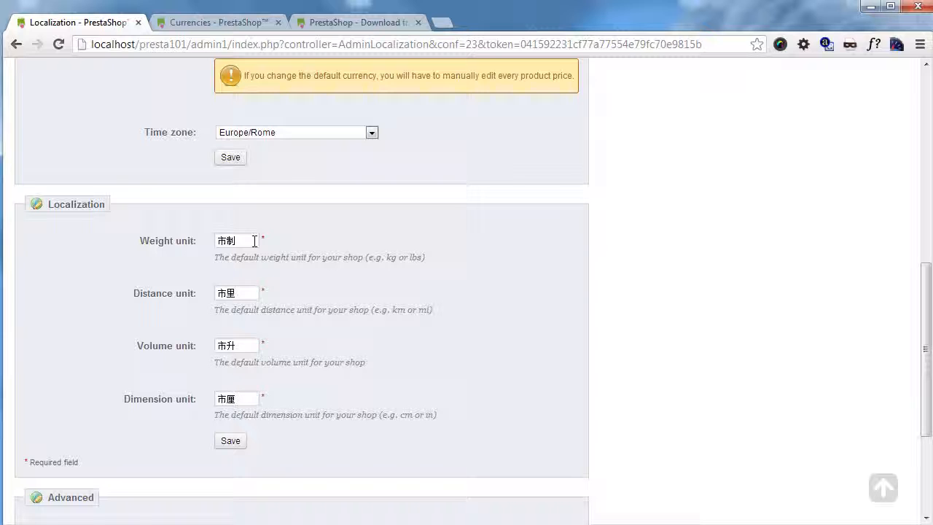
pyautogui.moveTo(254, 241); pyautogui.dragTo(215, 244)
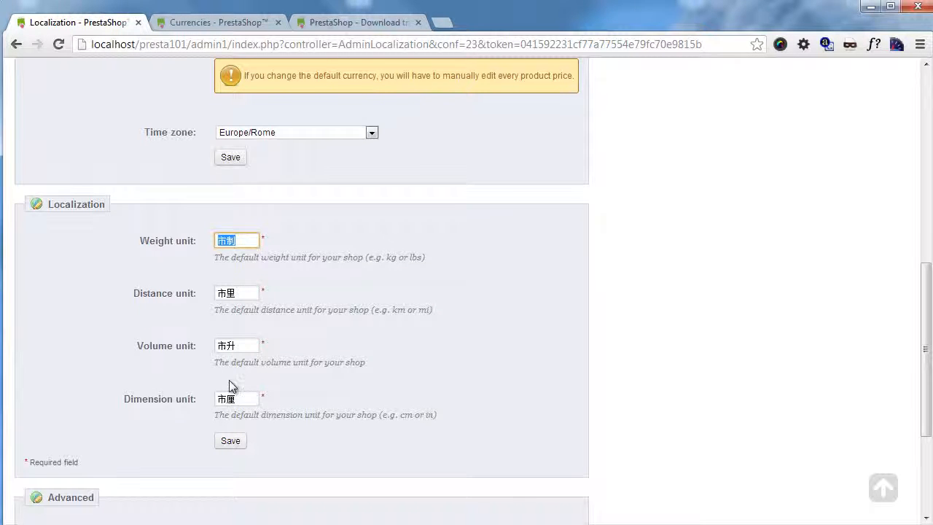
pyautogui.scroll(7, 230, 381)
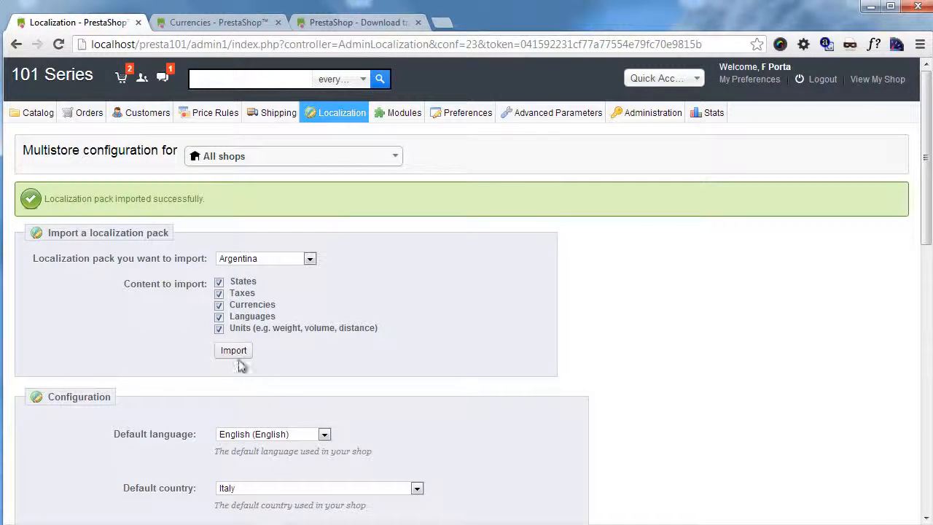
pyautogui.scroll(-7, 240, 358)
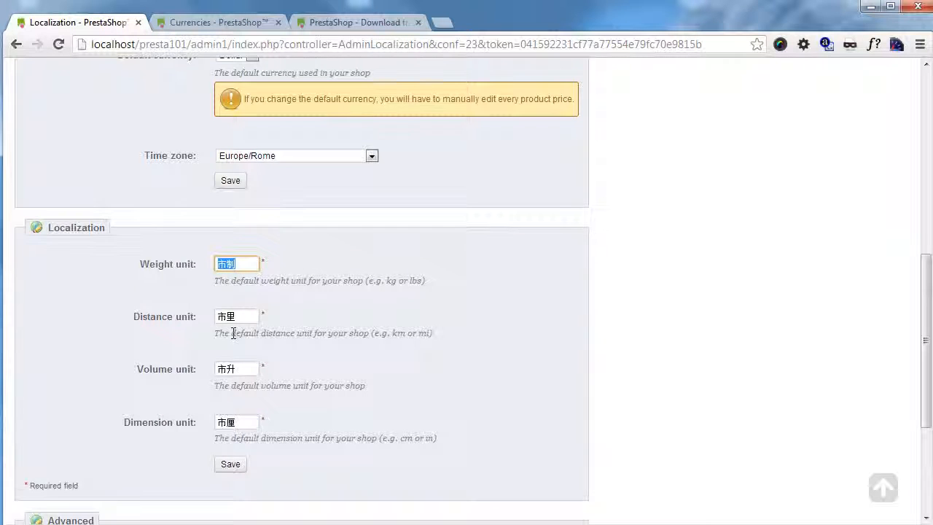
pyautogui.scroll(7, 233, 333)
pyautogui.moveTo(331, 69)
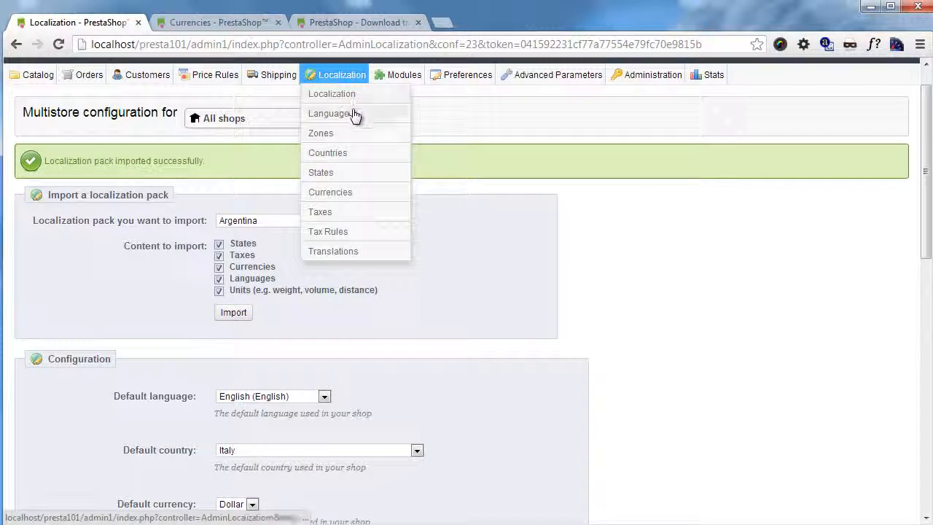
# Step: Open Localization > Translations, glance at the installed Languages list, and come back
pyautogui.click(348, 253)
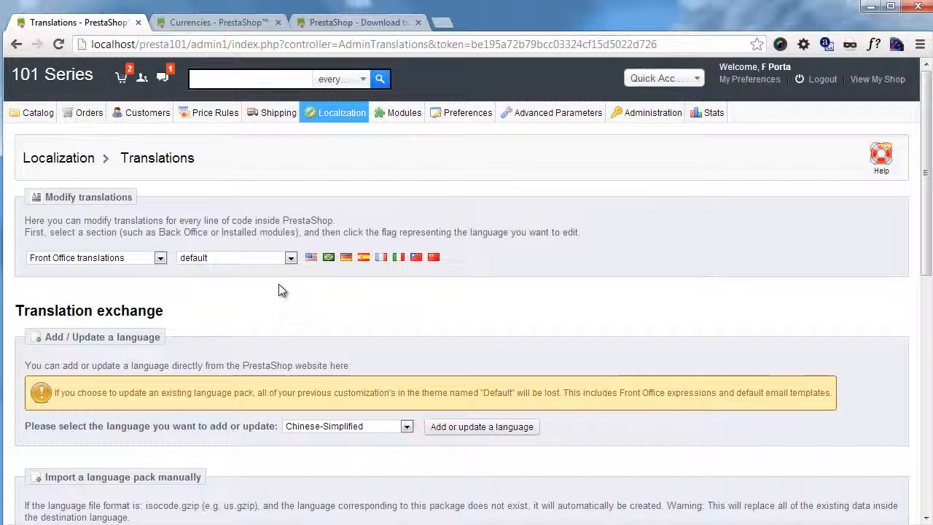
pyautogui.scroll(-1, 283, 290)
pyautogui.scroll(-1, 283, 270)
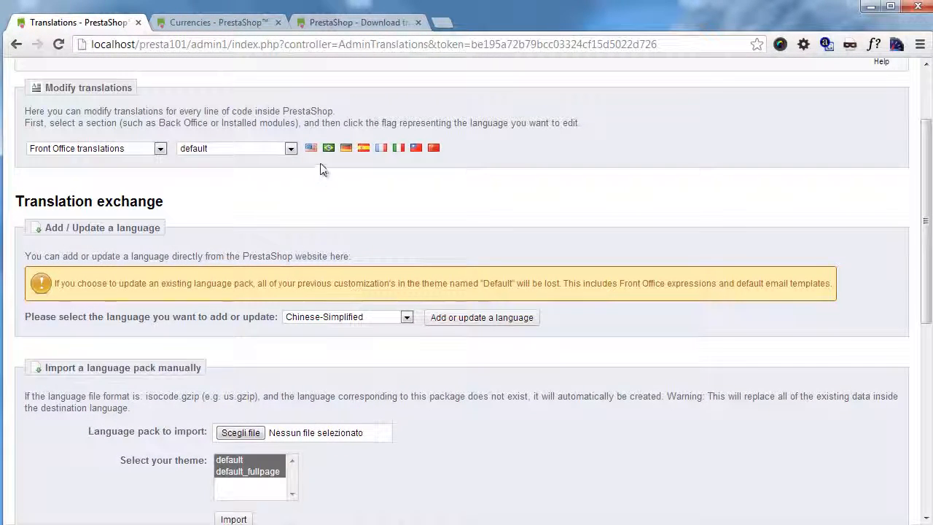
pyautogui.scroll(1, 386, 274)
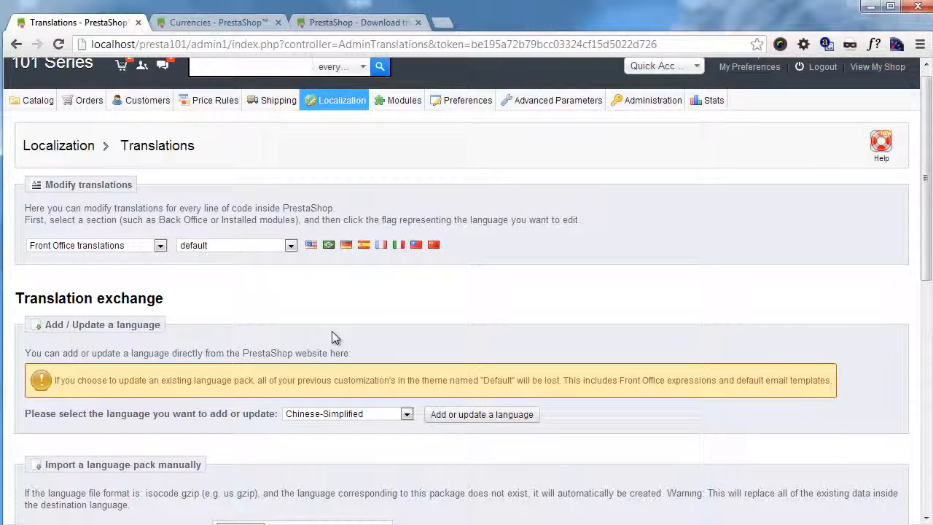
pyautogui.moveTo(338, 108)
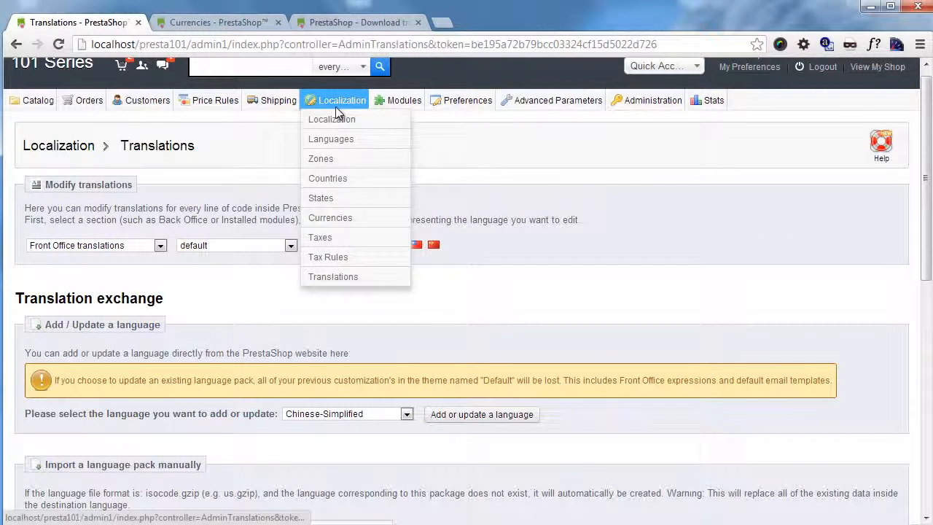
pyautogui.click(347, 140)
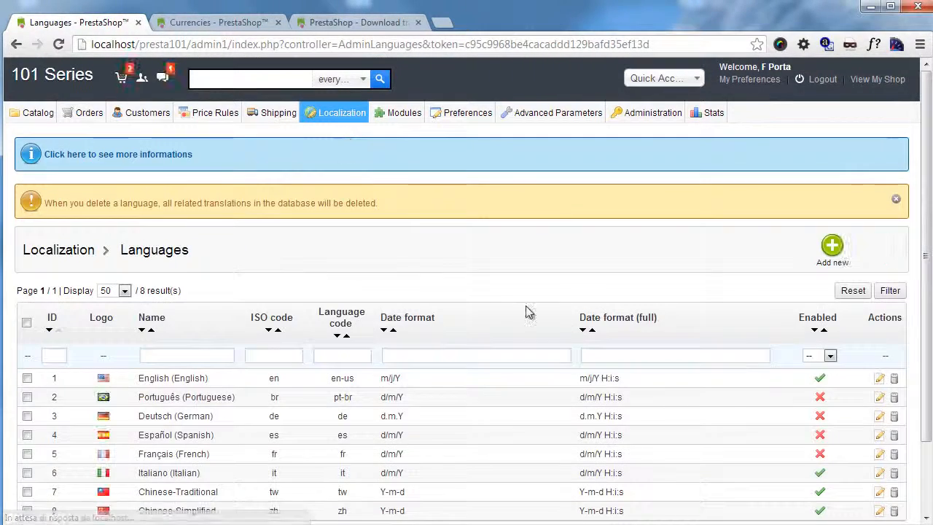
pyautogui.scroll(-1, 728, 248)
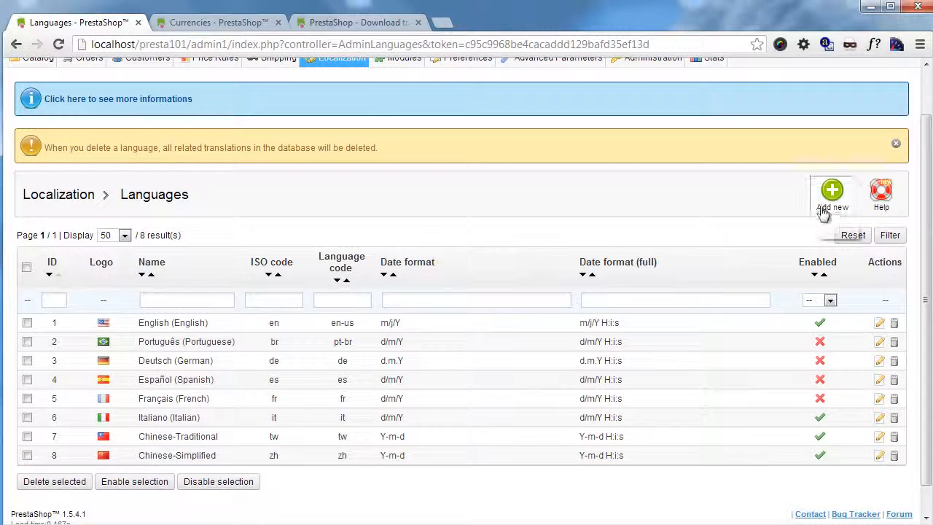
pyautogui.click(15, 46)
pyautogui.scroll(-2, 308, 208)
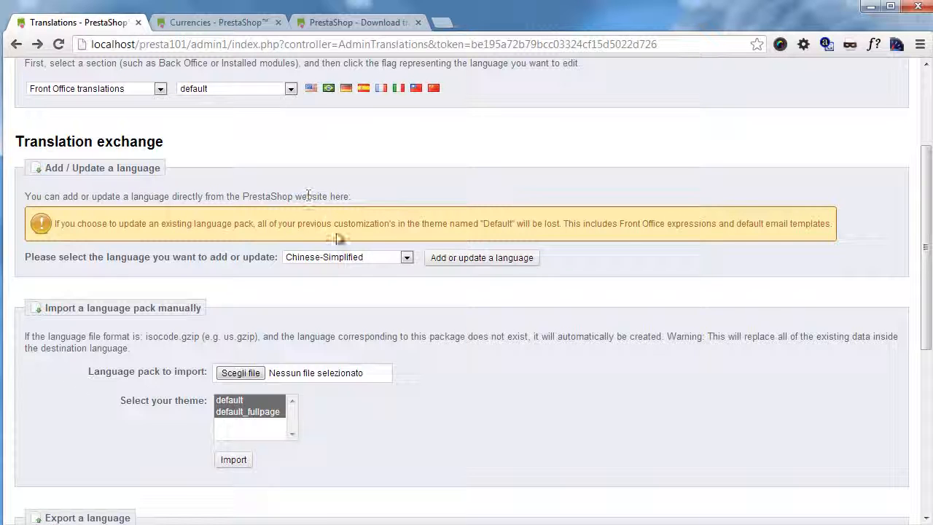
# Step: Keep Chinese-Simplified as the language pack to add or update
pyautogui.click(377, 257)
pyautogui.scroll(-5, 350, 309)
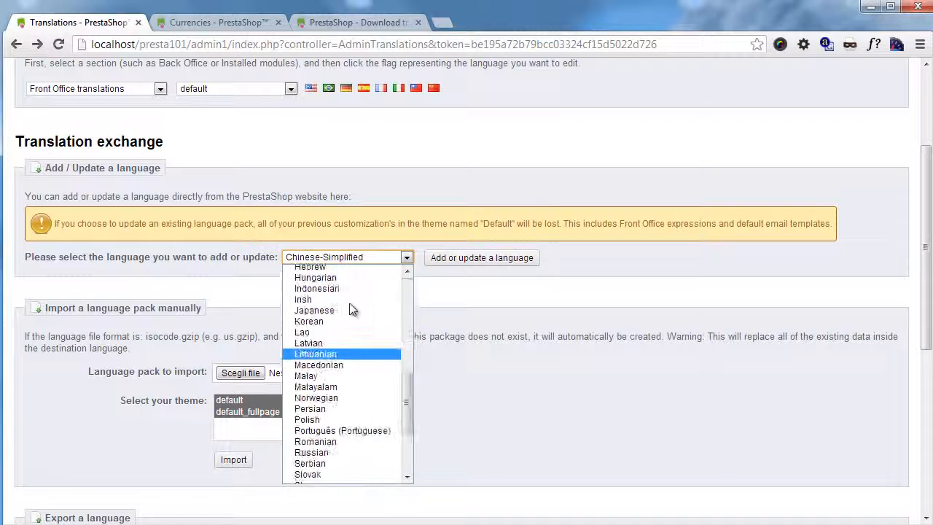
pyautogui.scroll(-4, 321, 327)
pyautogui.scroll(3, 321, 350)
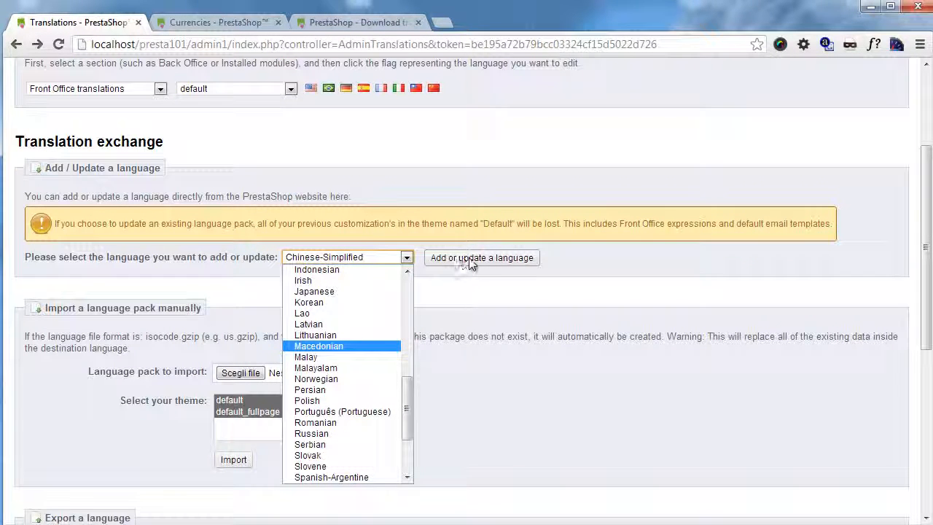
pyautogui.click(612, 268)
pyautogui.scroll(-1, 538, 281)
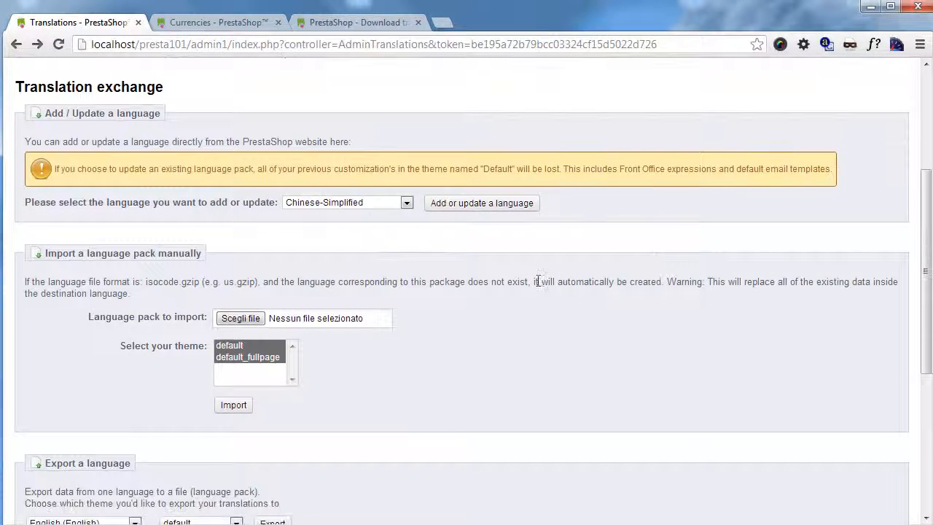
pyautogui.click(343, 24)
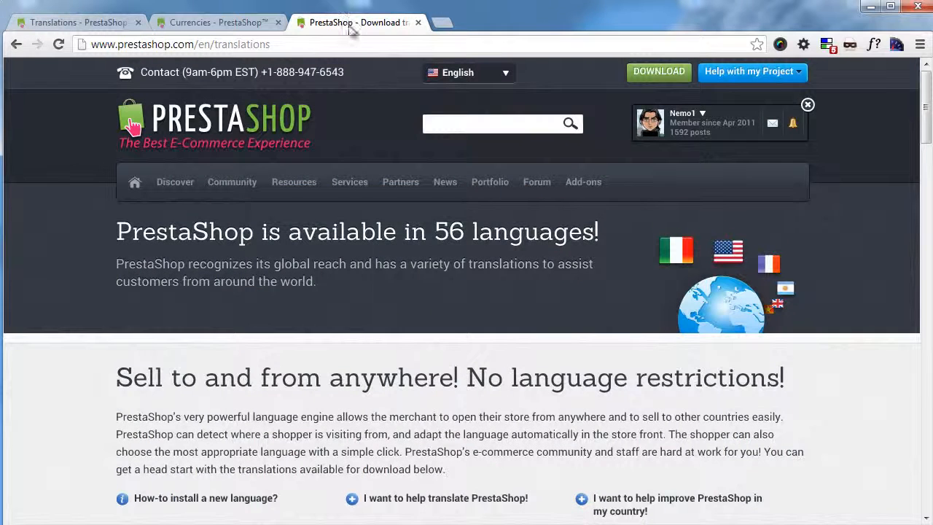
# Step: On prestashop.com translations, check the French pack versions, then return to the back-office Translations tab
pyautogui.moveTo(232, 177)
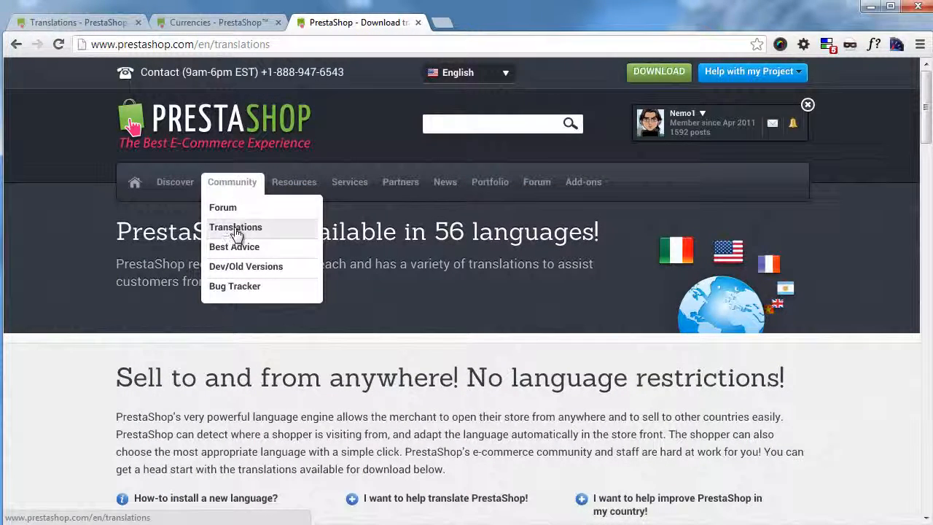
pyautogui.scroll(-4, 237, 233)
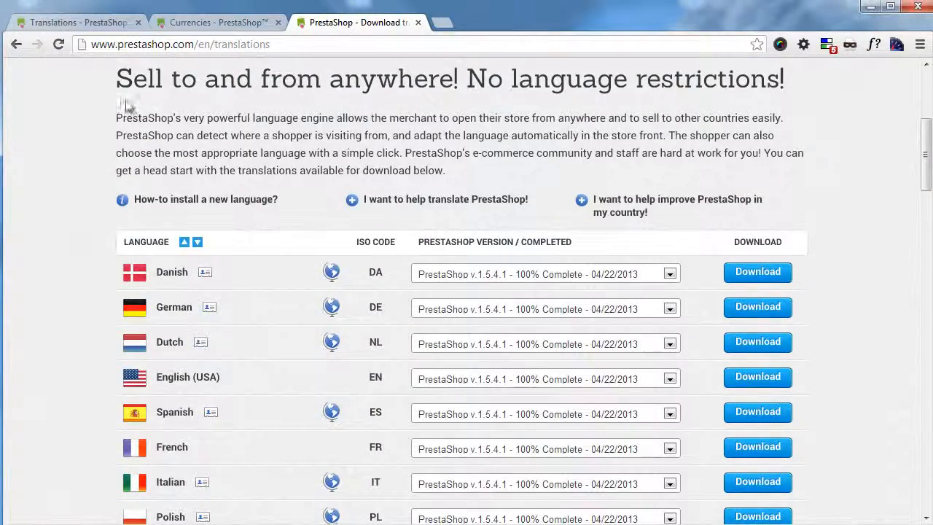
pyautogui.moveTo(132, 118); pyautogui.dragTo(332, 135)
pyautogui.scroll(-2, 392, 169)
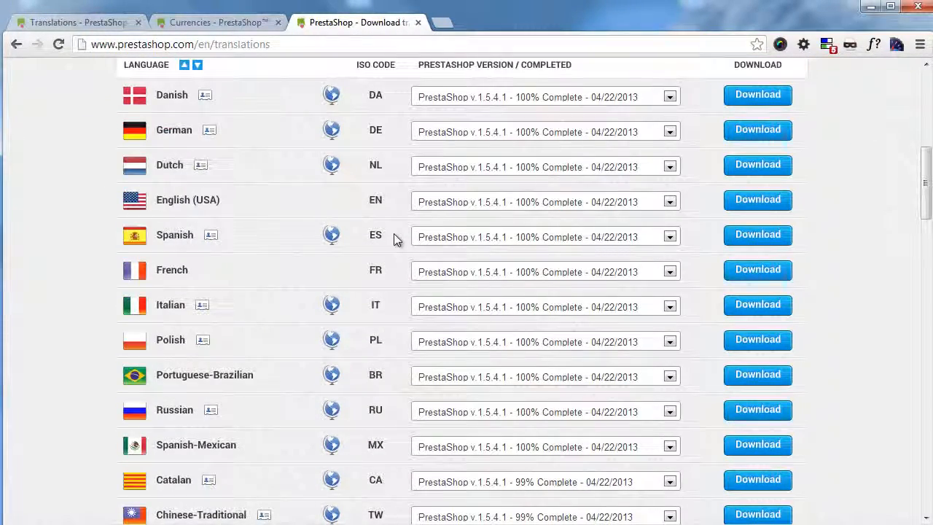
pyautogui.scroll(2, 388, 244)
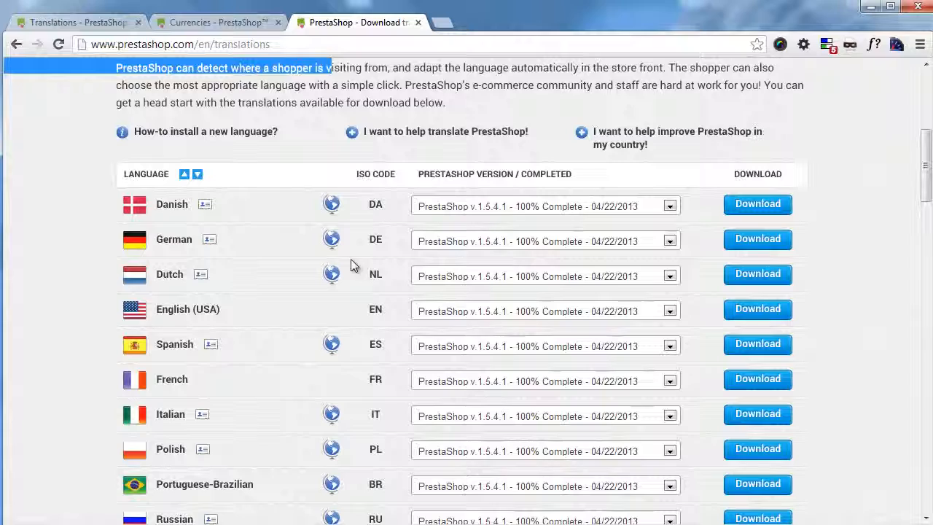
pyautogui.scroll(-2, 333, 269)
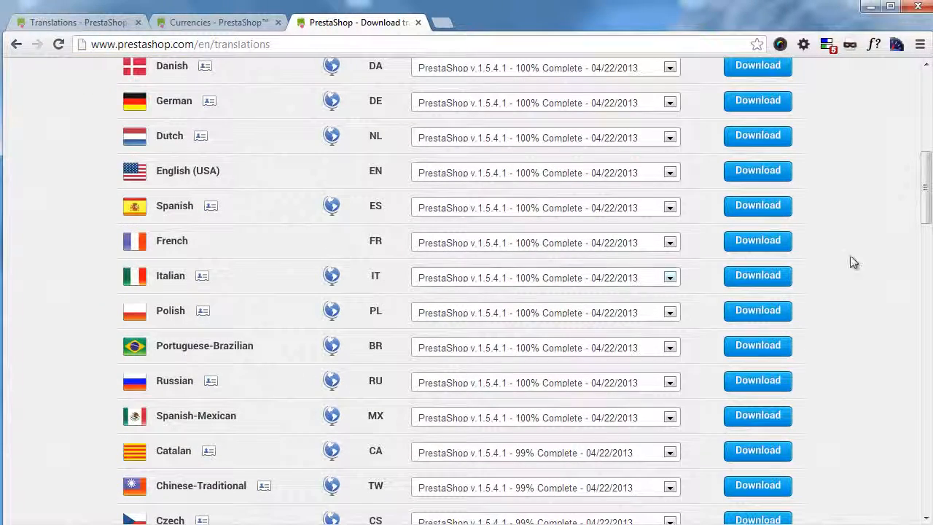
pyautogui.click(670, 243)
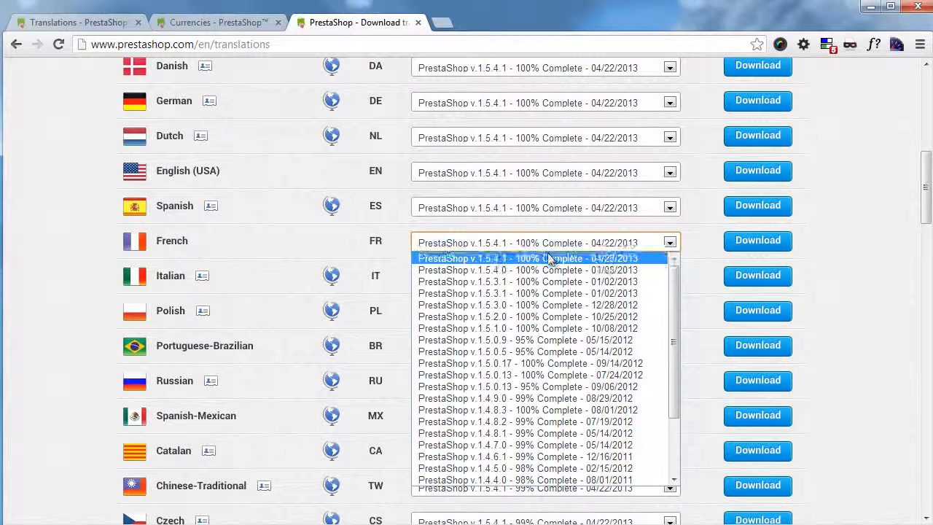
pyautogui.click(65, 240)
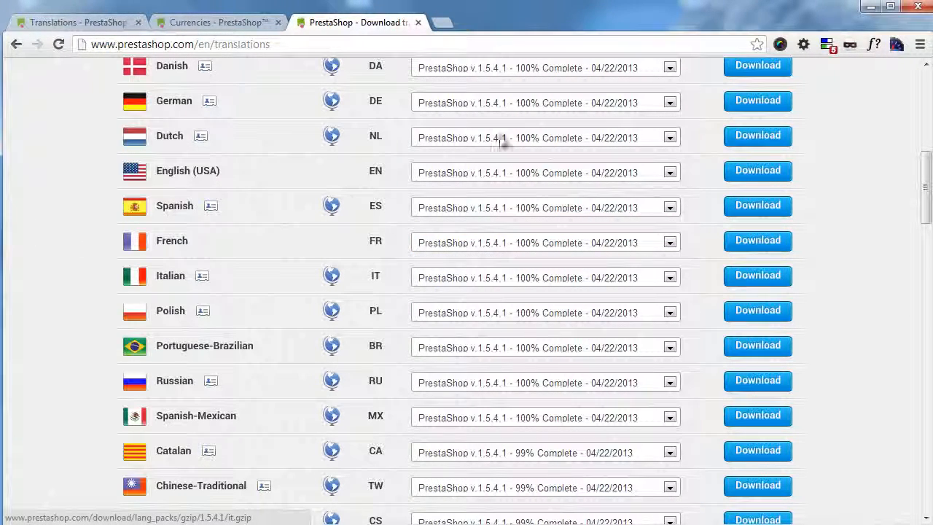
pyautogui.click(118, 23)
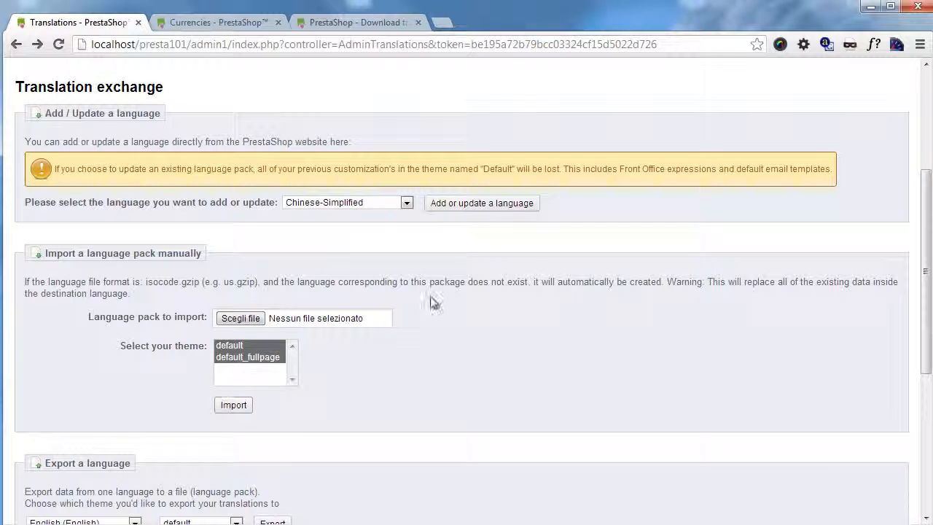
pyautogui.click(362, 22)
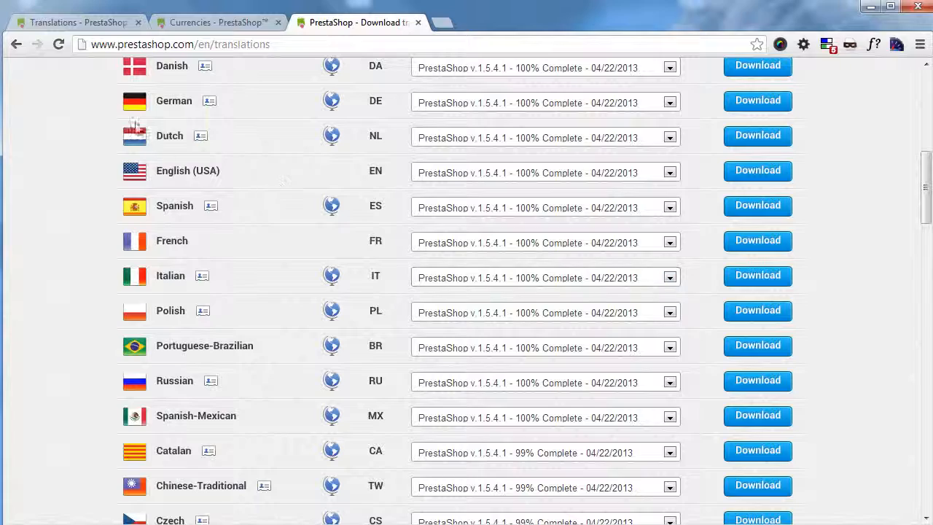
pyautogui.click(78, 22)
pyautogui.click(354, 26)
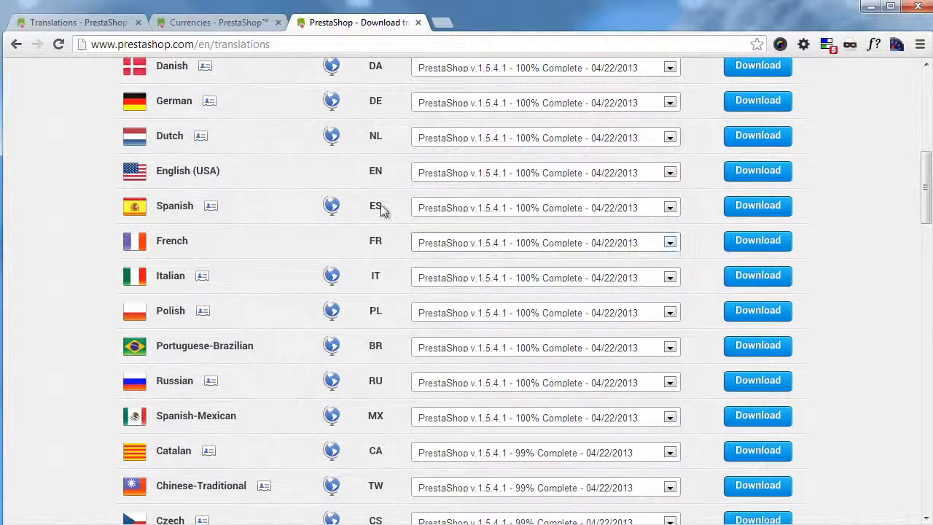
pyautogui.click(117, 24)
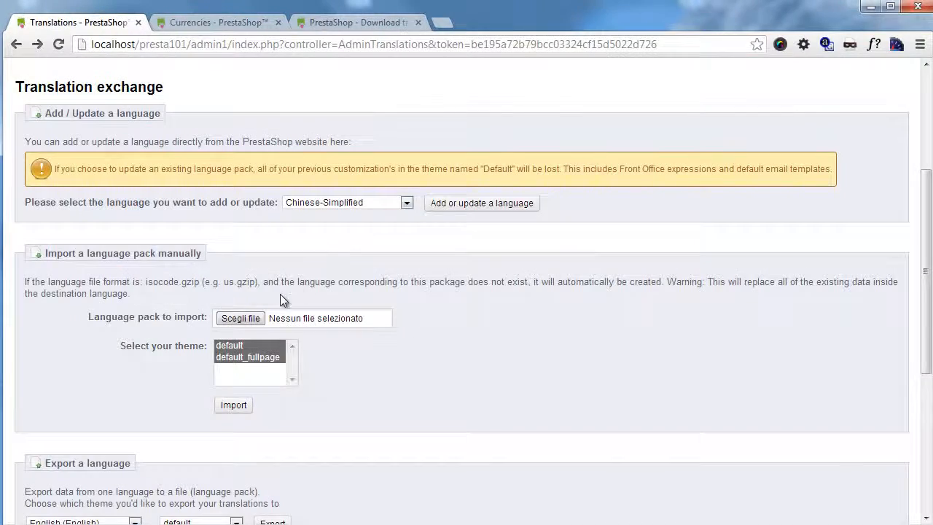
pyautogui.scroll(-1, 248, 269)
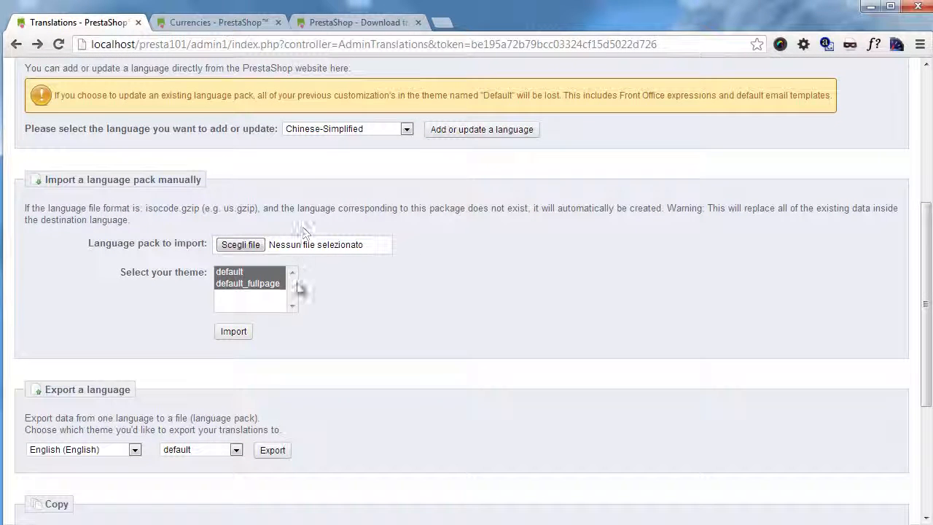
pyautogui.scroll(-1, 294, 281)
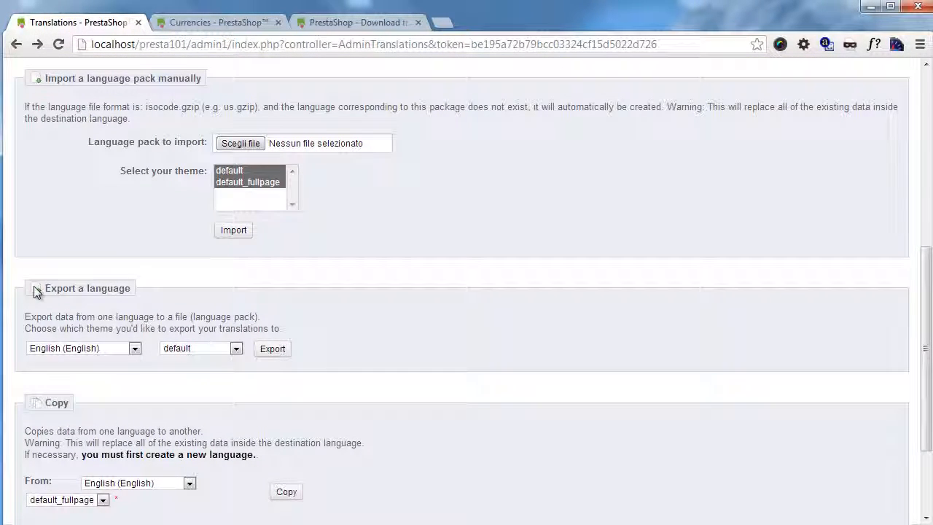
pyautogui.scroll(-2, 146, 329)
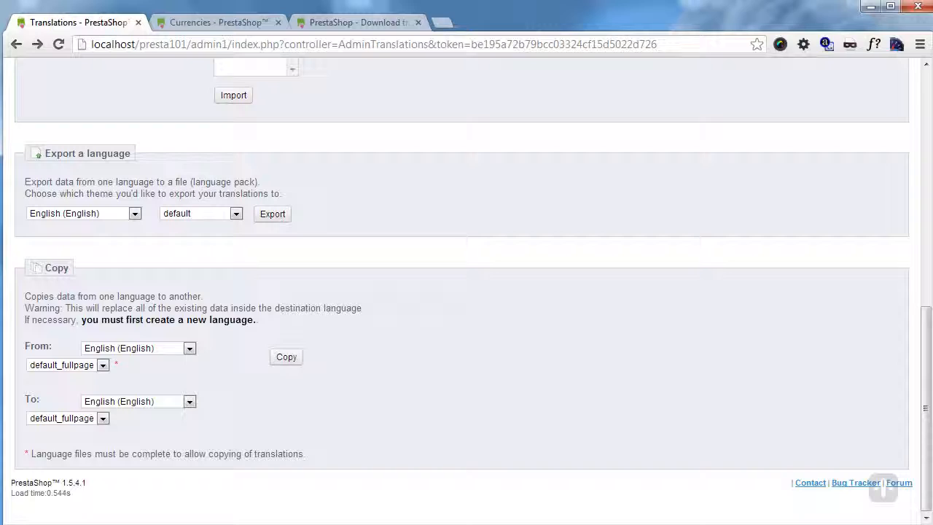
pyautogui.click(390, 21)
pyautogui.scroll(-5, 448, 207)
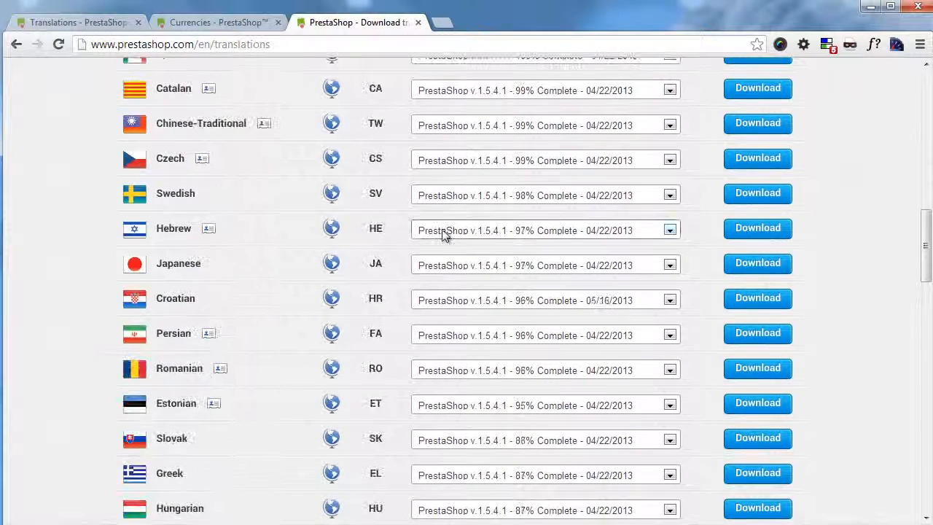
pyautogui.click(111, 27)
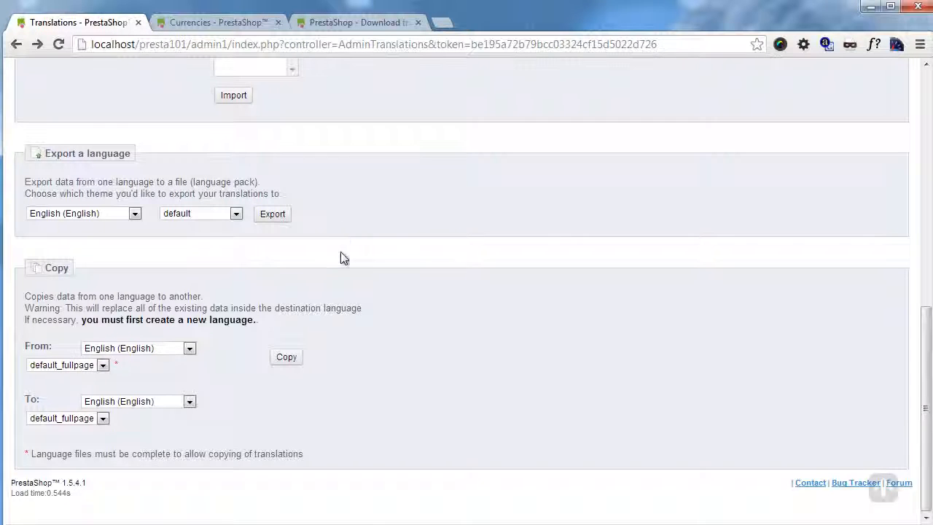
pyautogui.scroll(8, 343, 251)
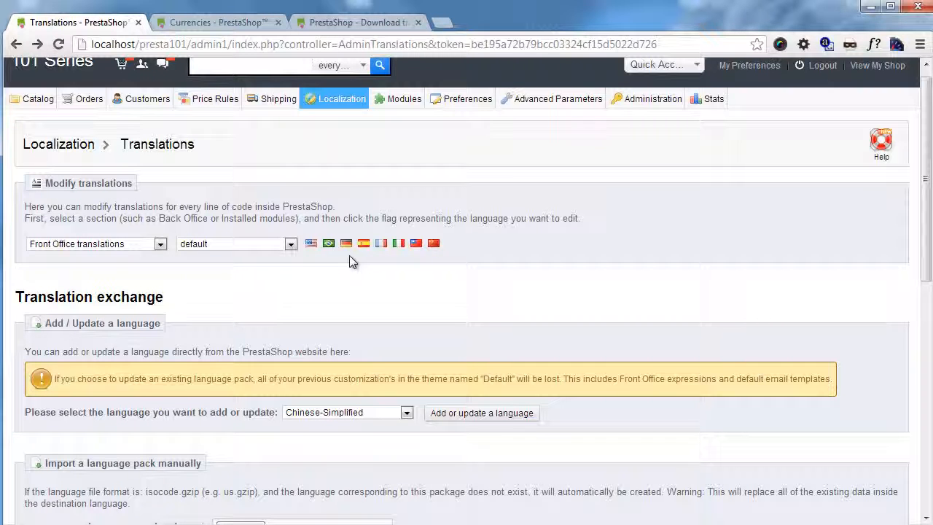
pyautogui.moveTo(337, 98)
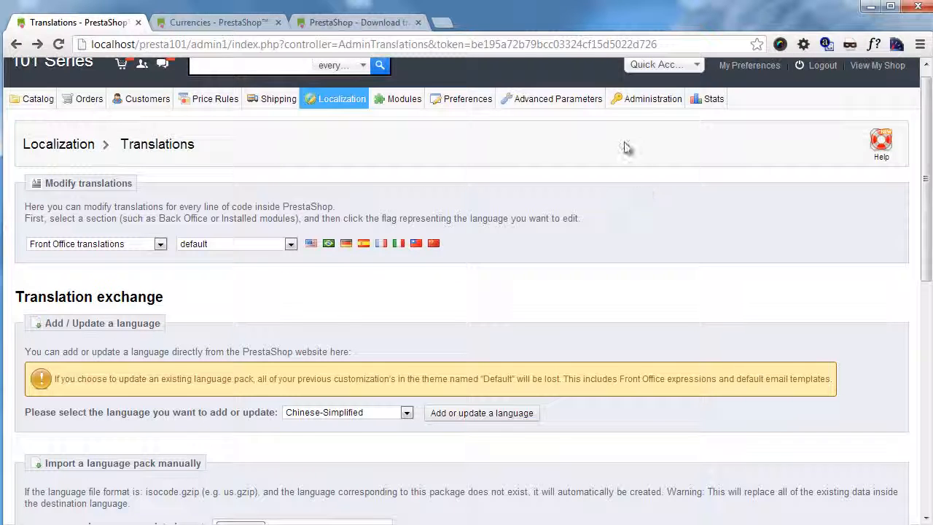
pyautogui.moveTo(624, 104)
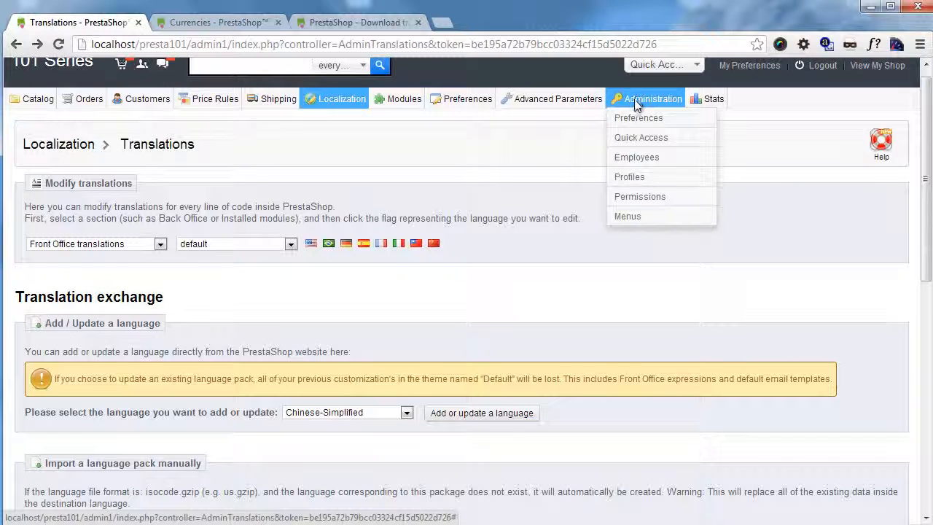
# Step: Create and save a new employee profile named 'Italian Sales'
pyautogui.click(648, 177)
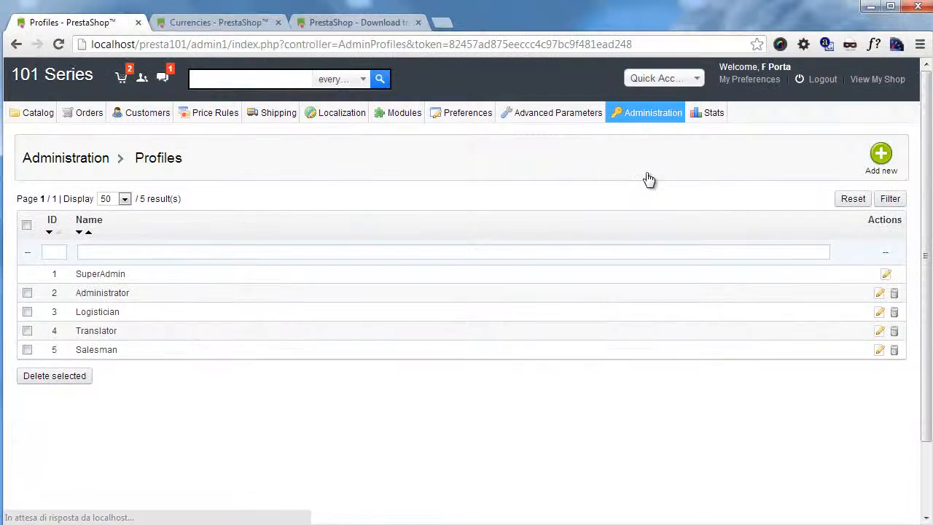
pyautogui.click(836, 169)
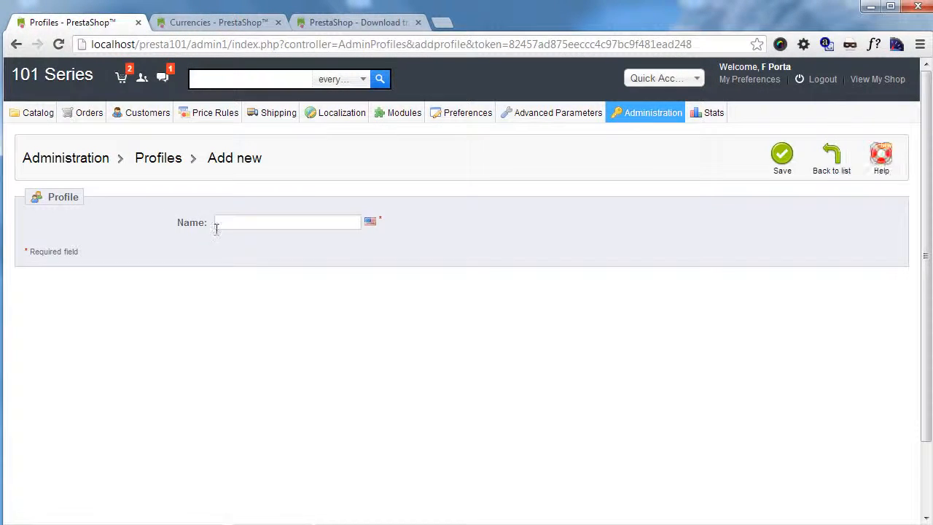
pyautogui.click(229, 224)
pyautogui.write('Italian Sales')
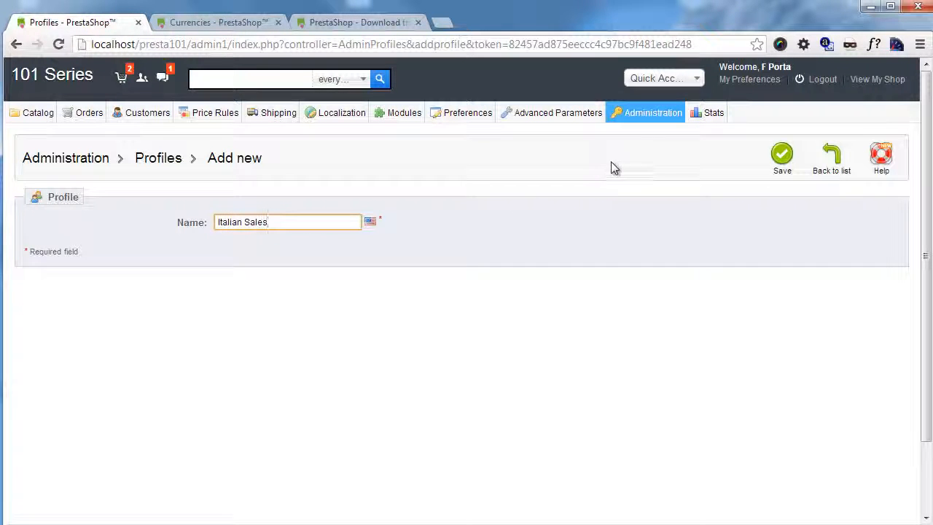
pyautogui.click(782, 164)
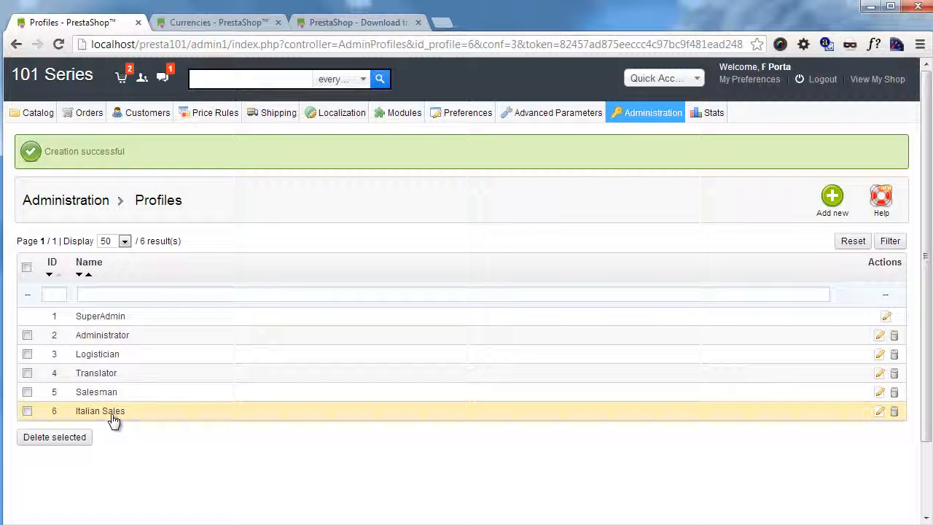
# Step: Open the Administration > Permissions page listing the profiles
pyautogui.moveTo(645, 131)
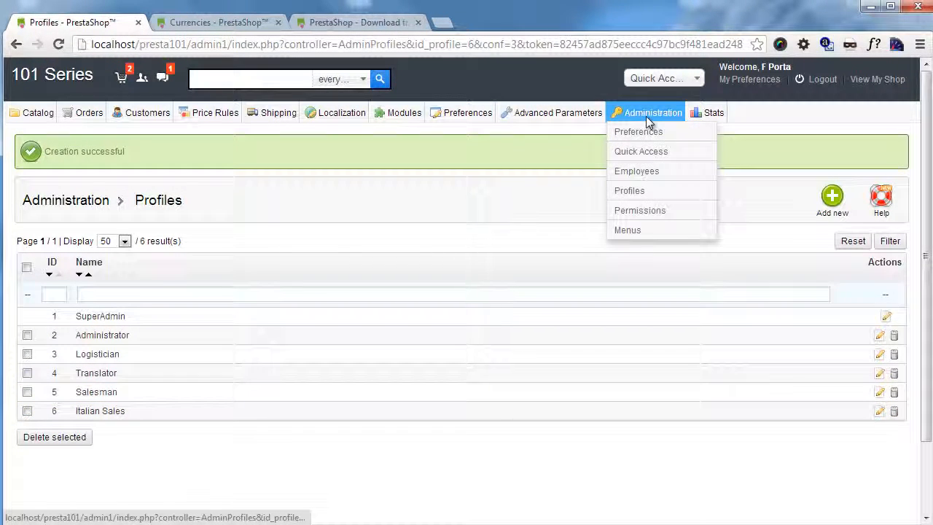
pyautogui.click(641, 212)
pyautogui.scroll(-1, 346, 232)
pyautogui.scroll(-1, 346, 231)
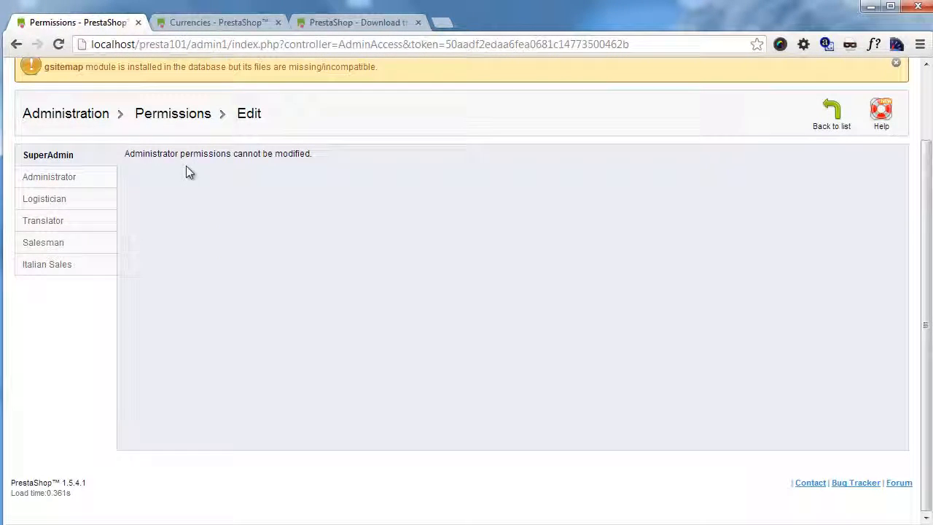
# Step: Select the Italian Sales profile and remove its view access to all modules
pyautogui.click(81, 271)
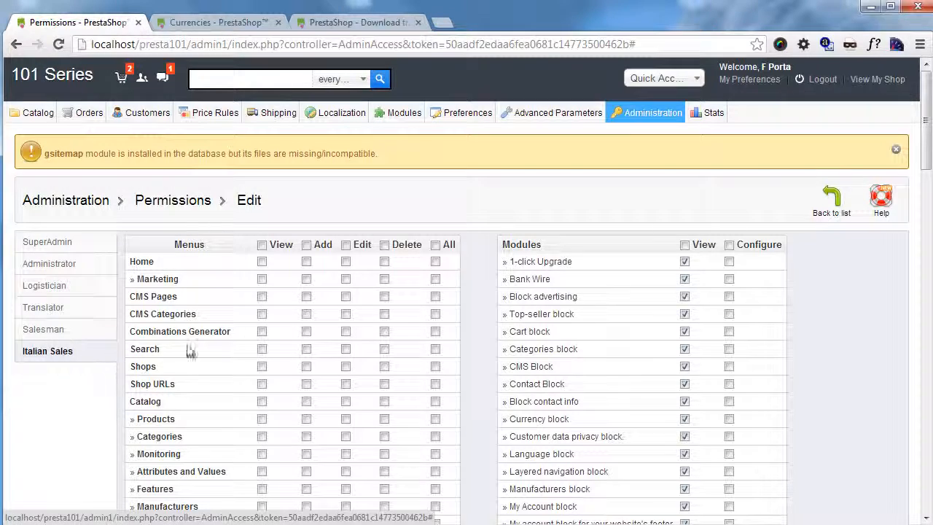
pyautogui.scroll(-1, 537, 304)
pyautogui.scroll(-1, 537, 303)
pyautogui.scroll(2, 437, 433)
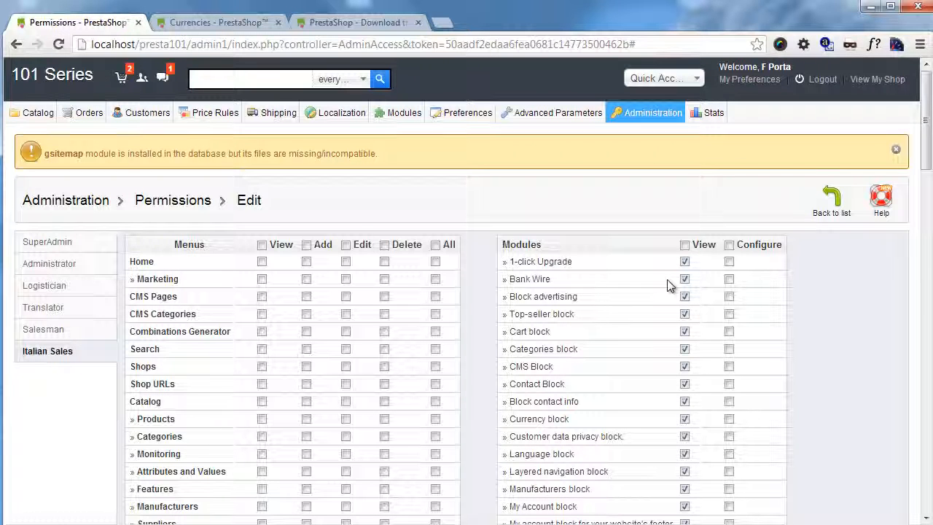
pyautogui.click(684, 245)
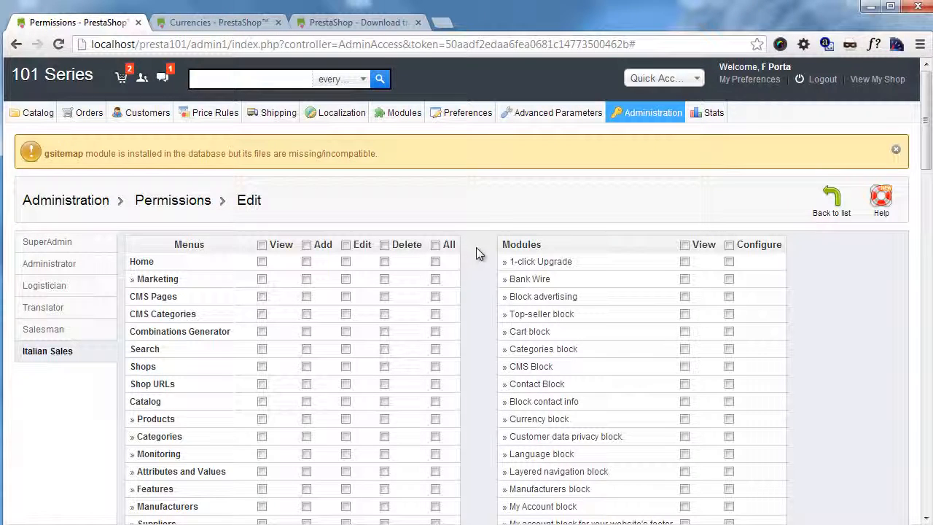
pyautogui.scroll(-3, 241, 178)
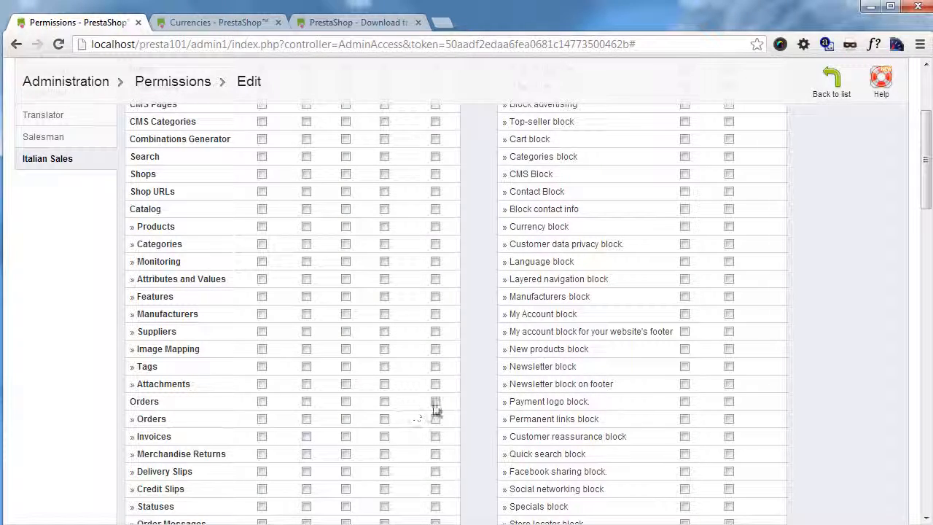
pyautogui.scroll(3, 412, 408)
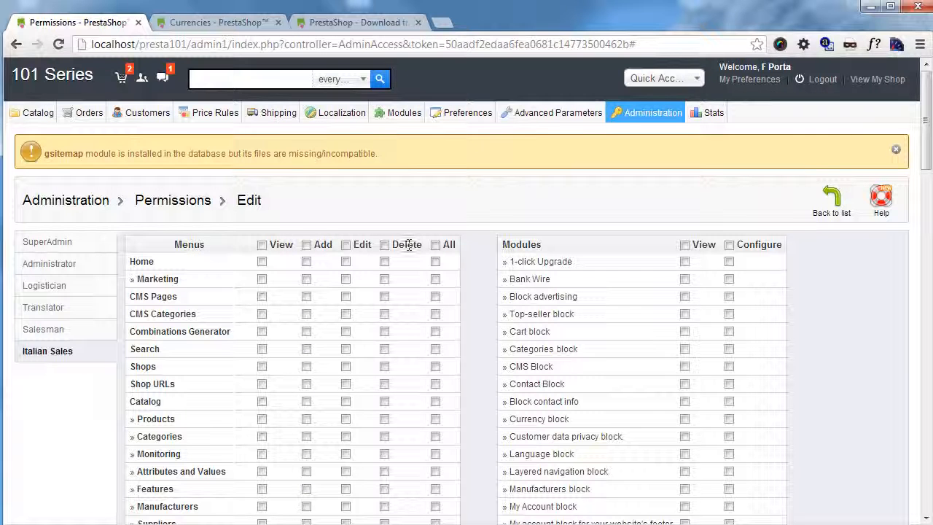
pyautogui.click(436, 246)
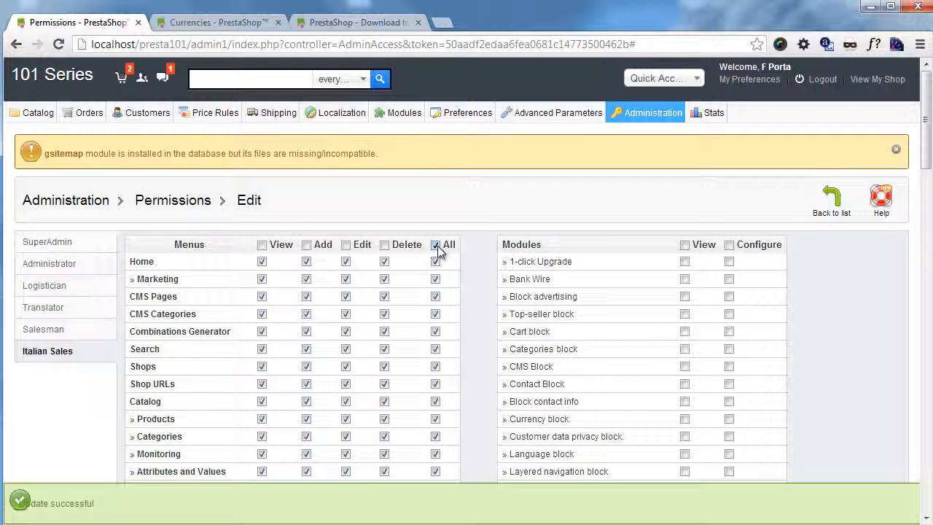
pyautogui.click(437, 246)
pyautogui.scroll(-4, 132, 335)
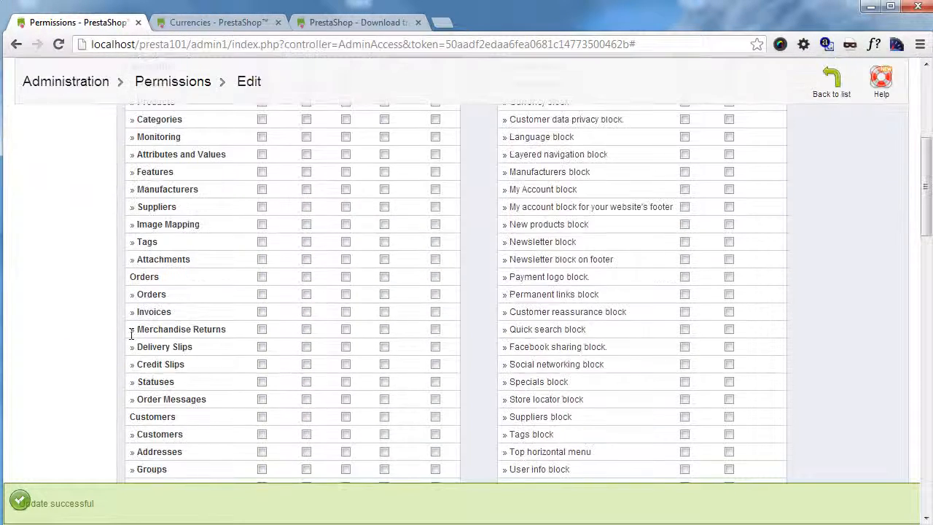
# Step: Grant Italian Sales full Orders (except Statuses), Catalog and Translations permissions
pyautogui.click(436, 278)
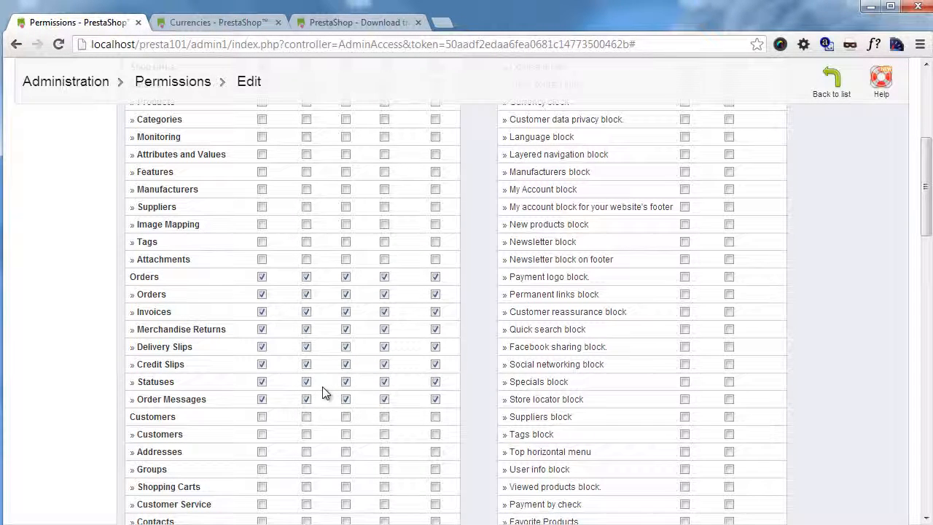
pyautogui.click(435, 381)
pyautogui.scroll(5, 398, 381)
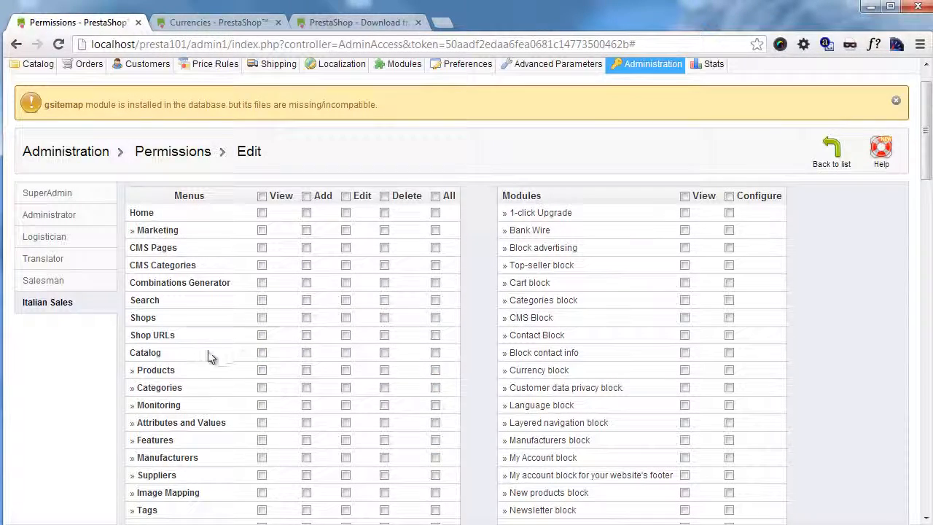
pyautogui.click(435, 353)
pyautogui.scroll(-10, 435, 356)
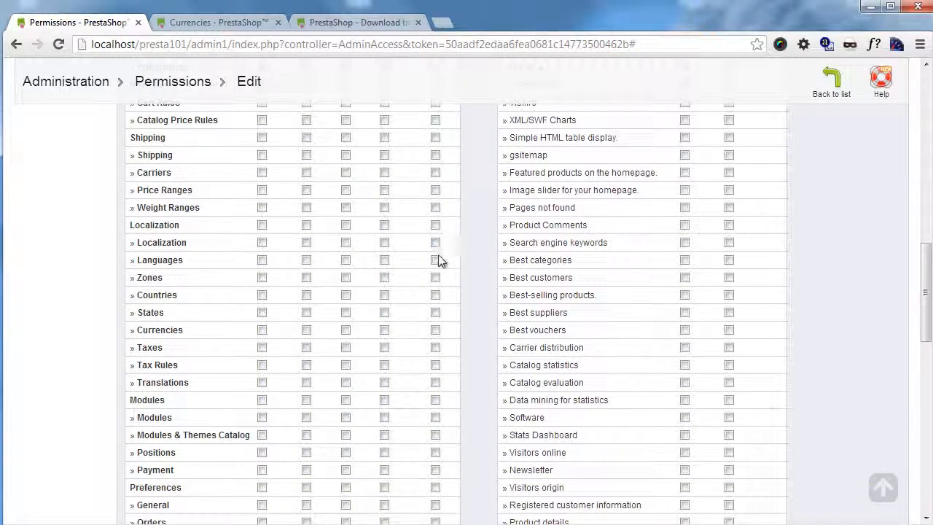
pyautogui.click(435, 383)
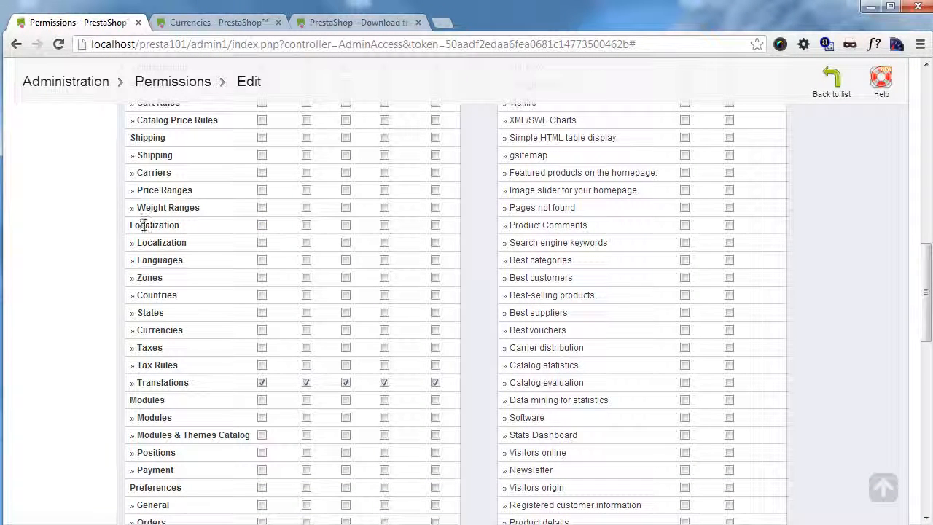
# Step: Open the Administration > Employees list
pyautogui.click(263, 225)
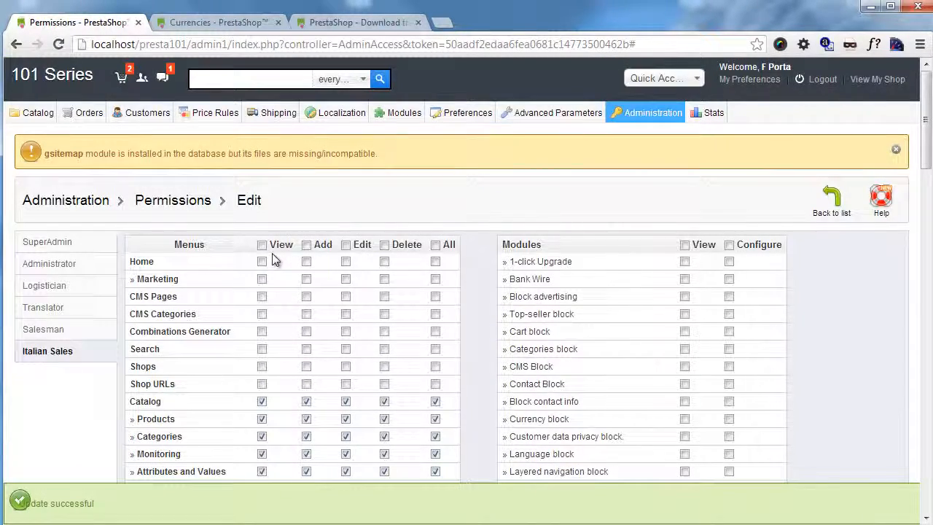
pyautogui.scroll(-1, 490, 295)
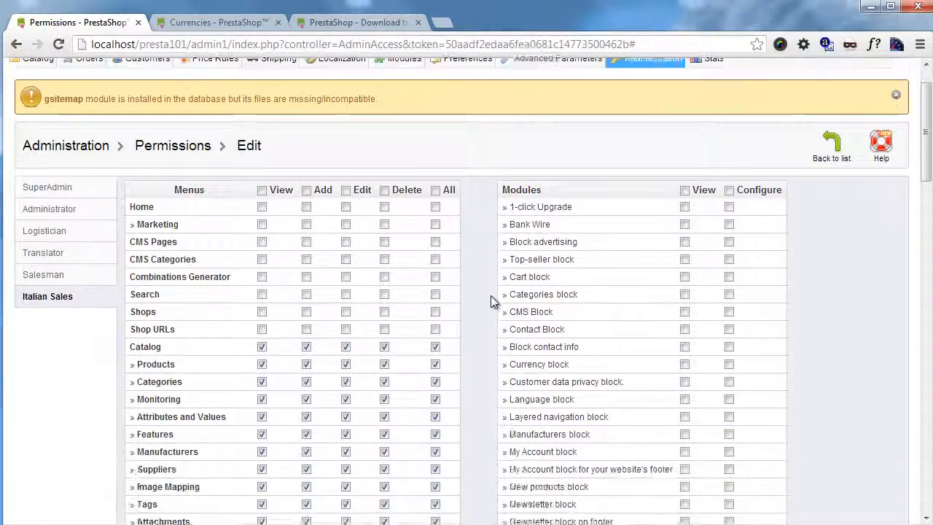
pyautogui.scroll(1, 588, 286)
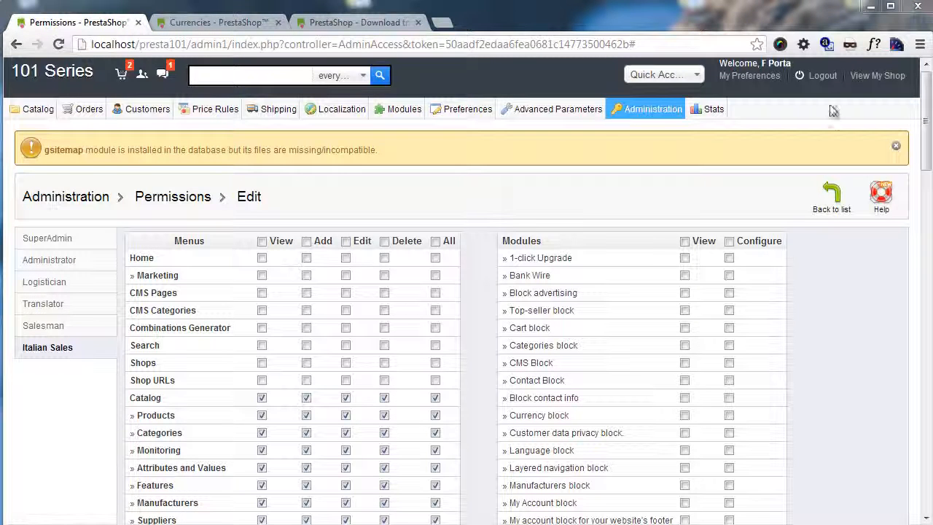
pyautogui.moveTo(648, 107)
pyautogui.click(642, 167)
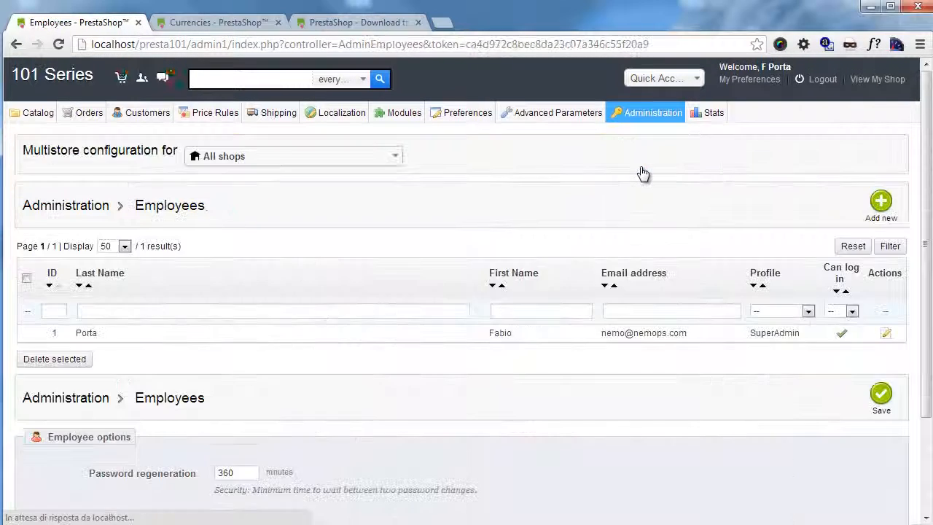
# Step: Start a new employee and enter the employee's first and last name
pyautogui.scroll(-3, 408, 284)
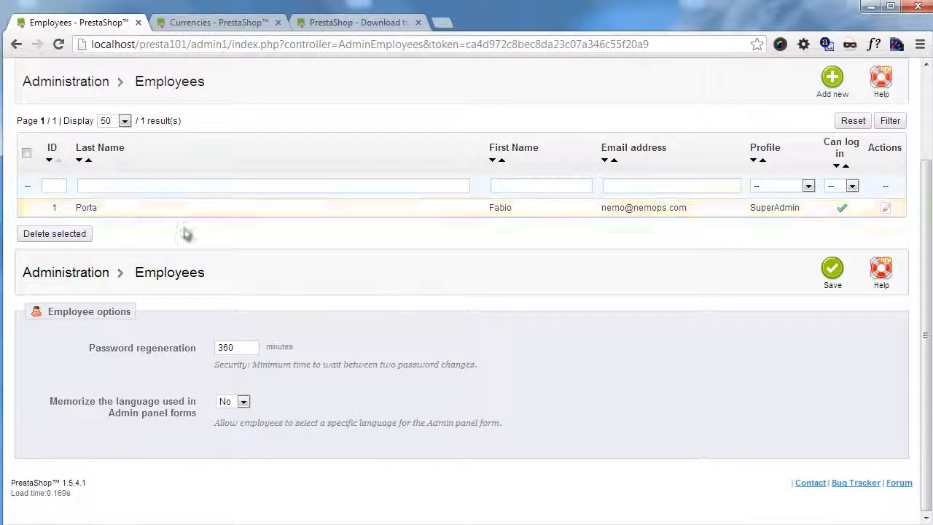
pyautogui.scroll(2, 292, 277)
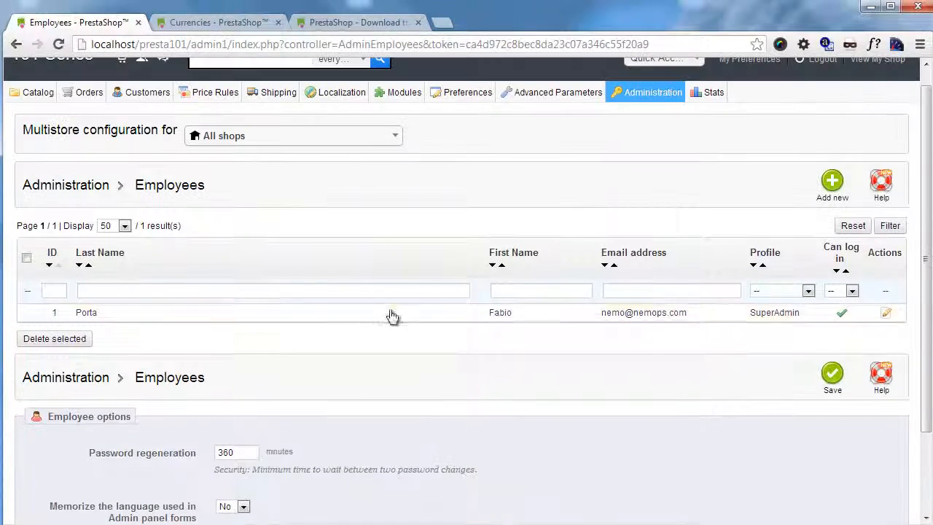
pyautogui.click(831, 203)
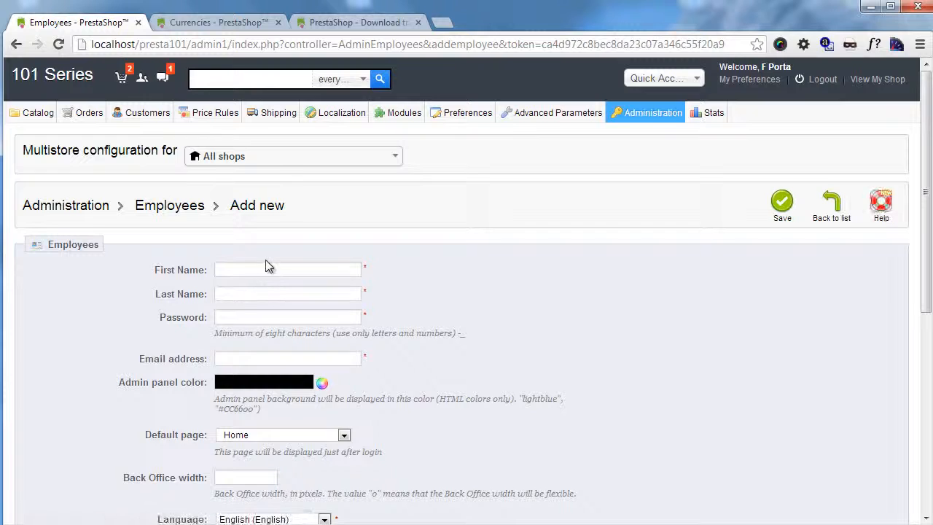
pyautogui.click(268, 267)
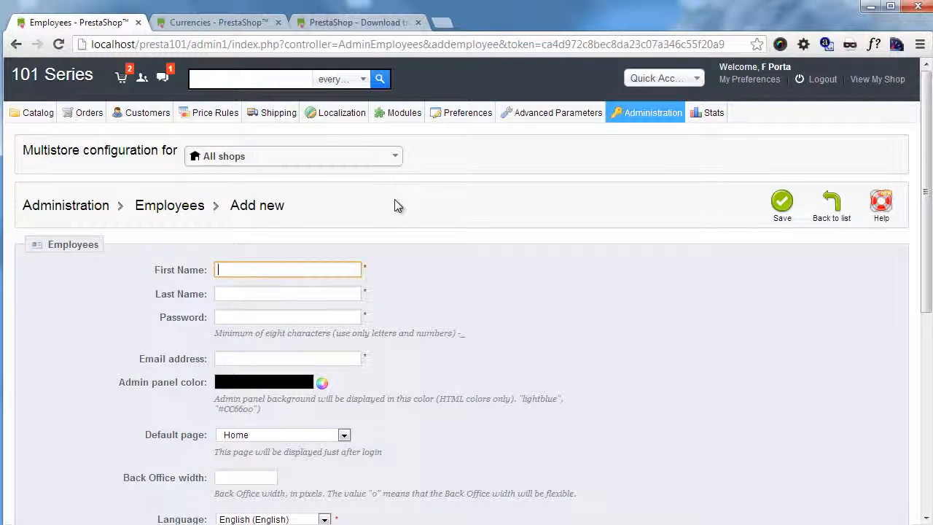
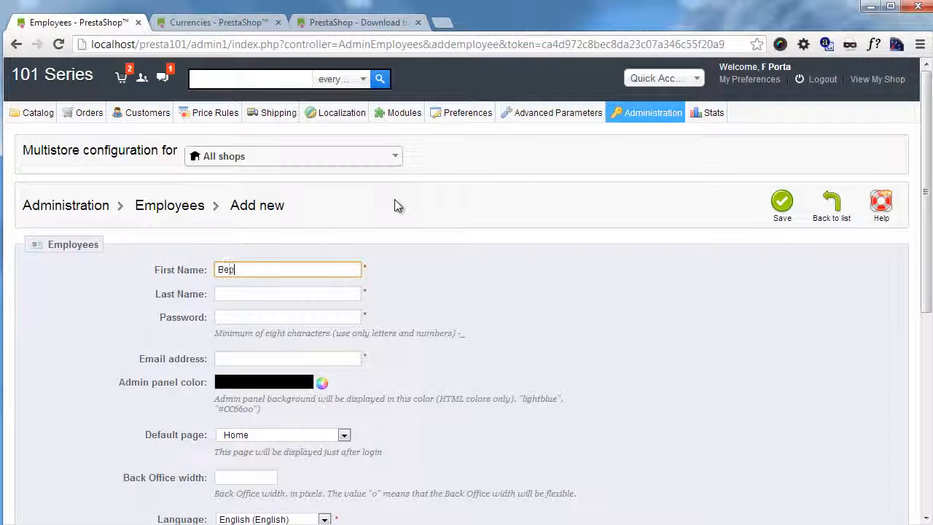
pyautogui.press('Tab')
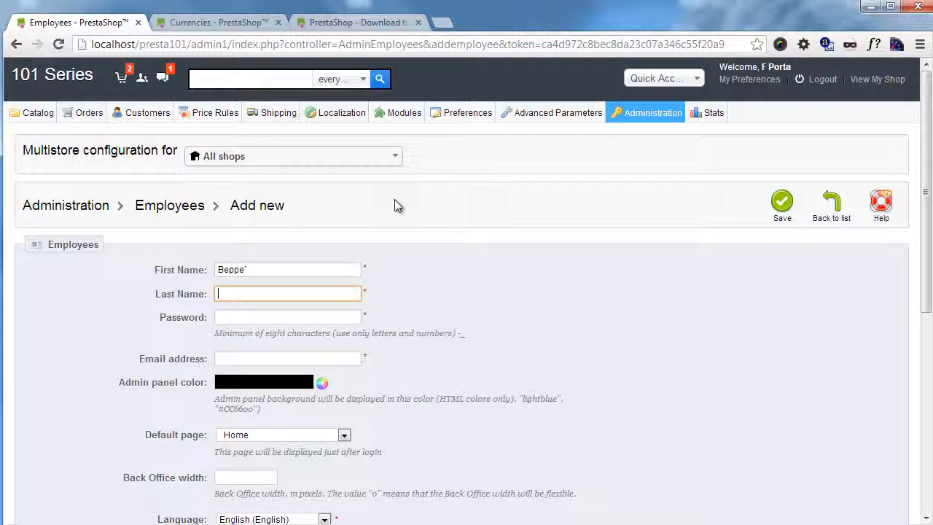
pyautogui.click(287, 268)
pyautogui.press('BackSpace')
pyautogui.click(261, 294)
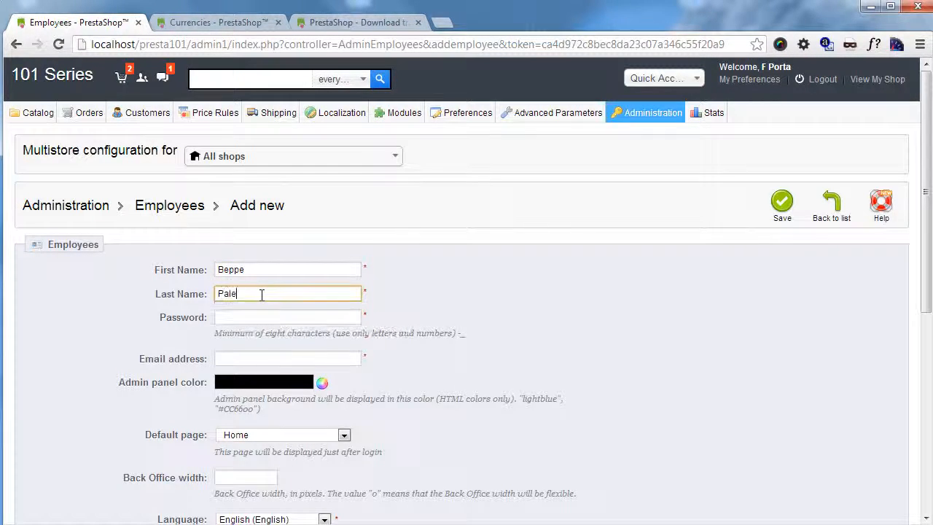
# Step: Fill in the employee's password and e-mail address
pyautogui.click(270, 319)
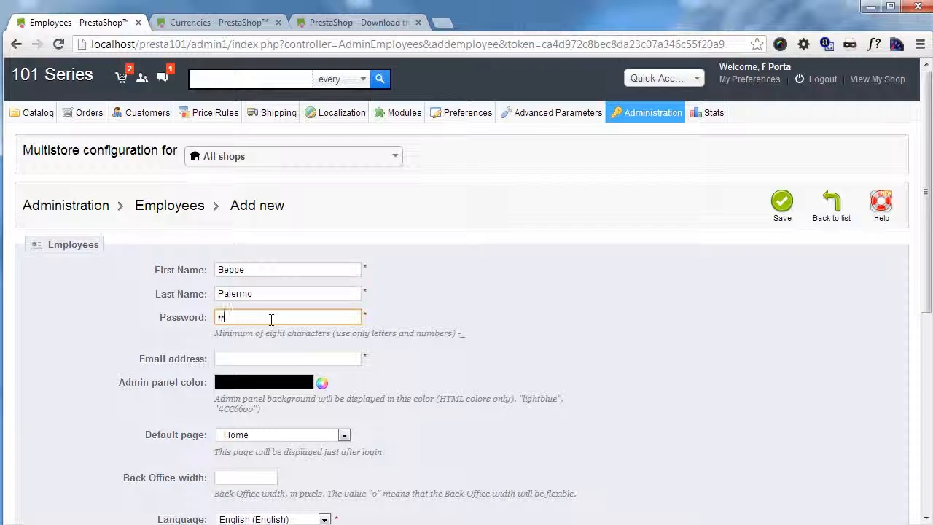
pyautogui.click(252, 357)
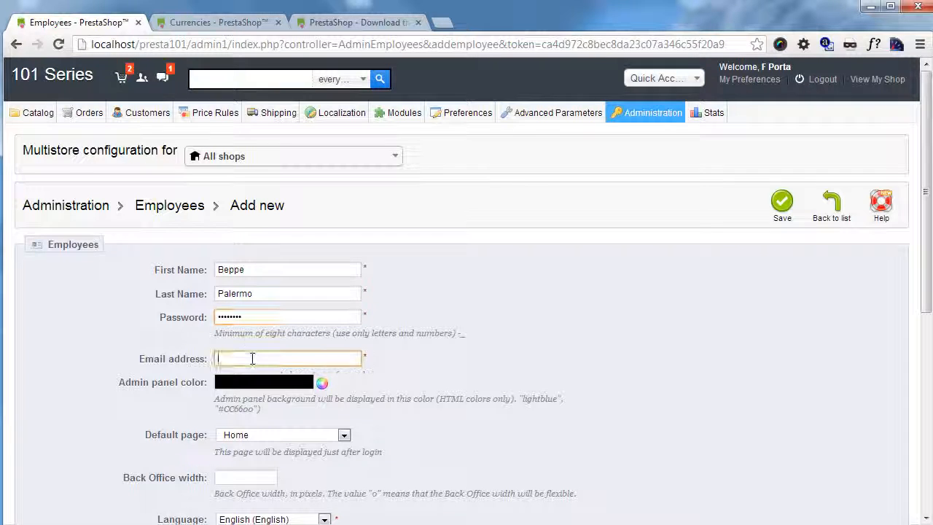
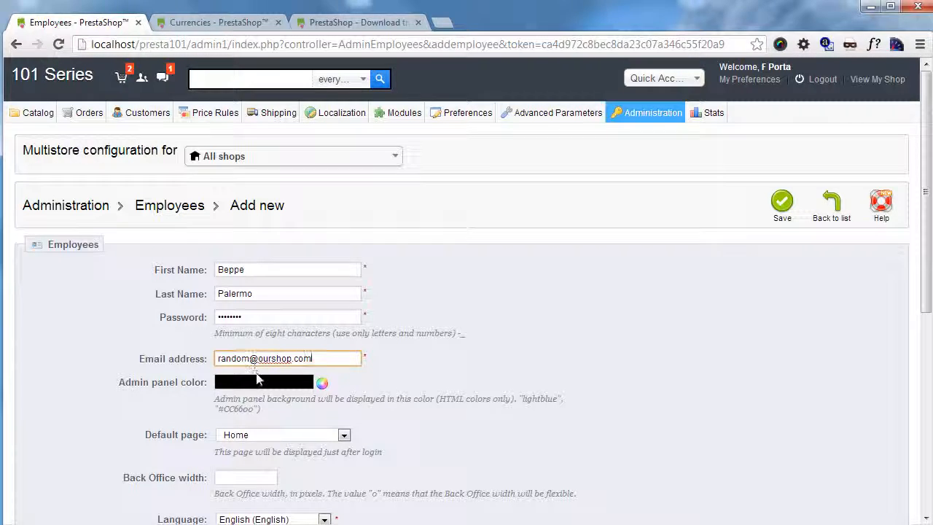
pyautogui.scroll(-1, 273, 349)
pyautogui.scroll(-3, 205, 357)
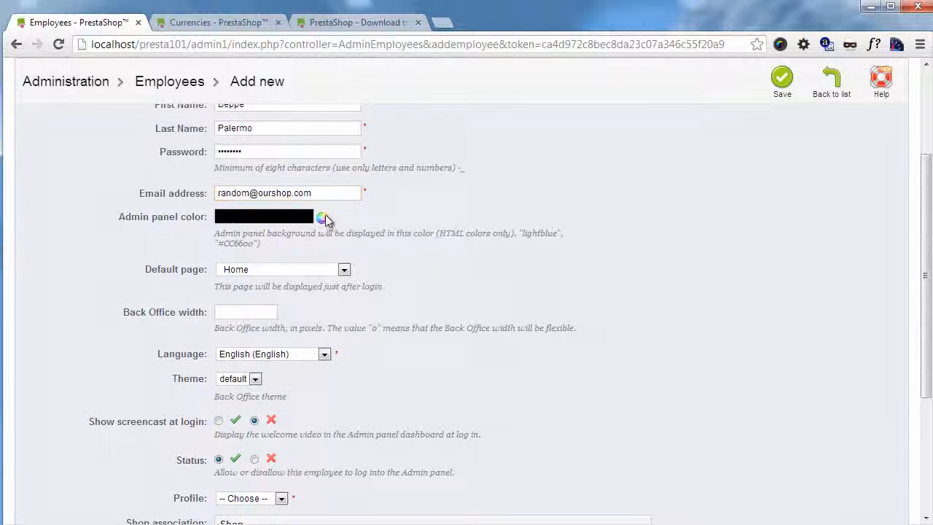
# Step: Set the admin panel colour to green (#58d400) and keep Home as the default page
pyautogui.click(321, 218)
pyautogui.click(410, 282)
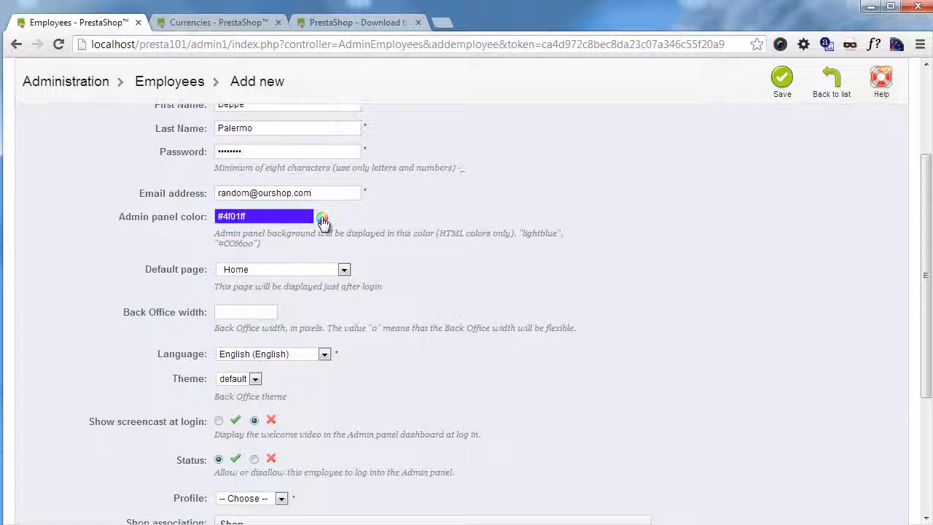
pyautogui.click(322, 218)
pyautogui.click(443, 284)
pyautogui.click(319, 218)
pyautogui.moveTo(391, 255); pyautogui.dragTo(353, 270)
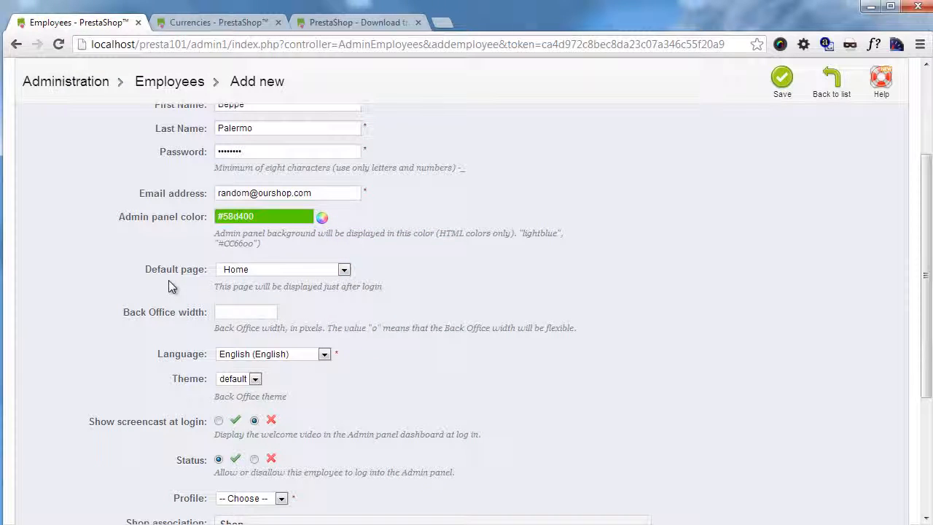
pyautogui.click(292, 275)
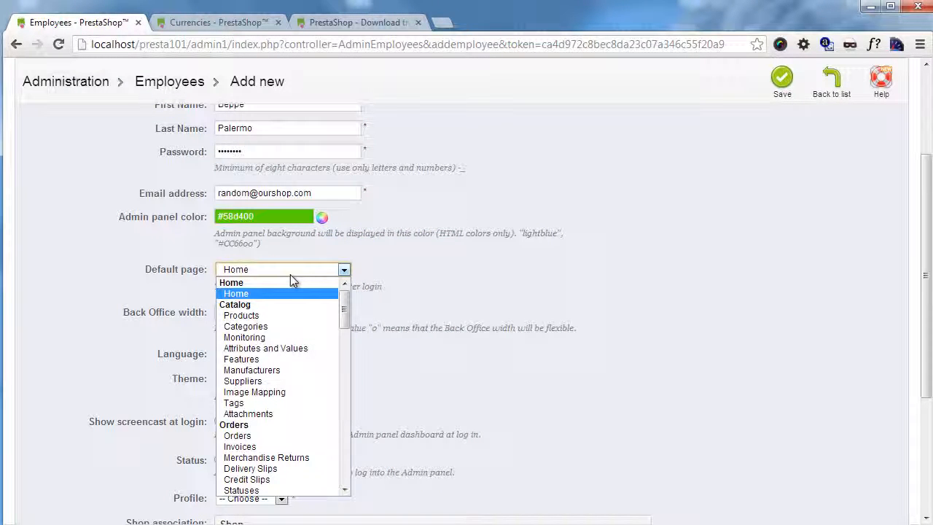
pyautogui.click(125, 312)
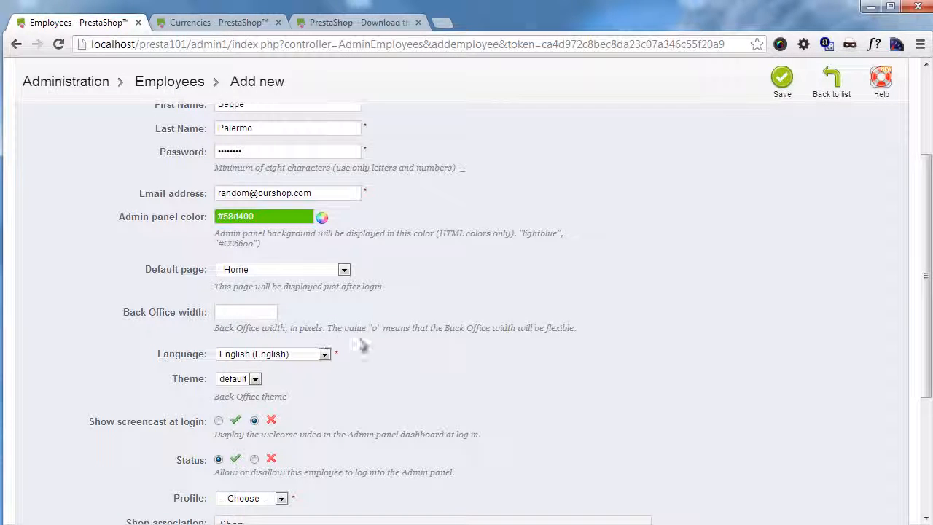
pyautogui.moveTo(378, 328); pyautogui.dragTo(572, 324)
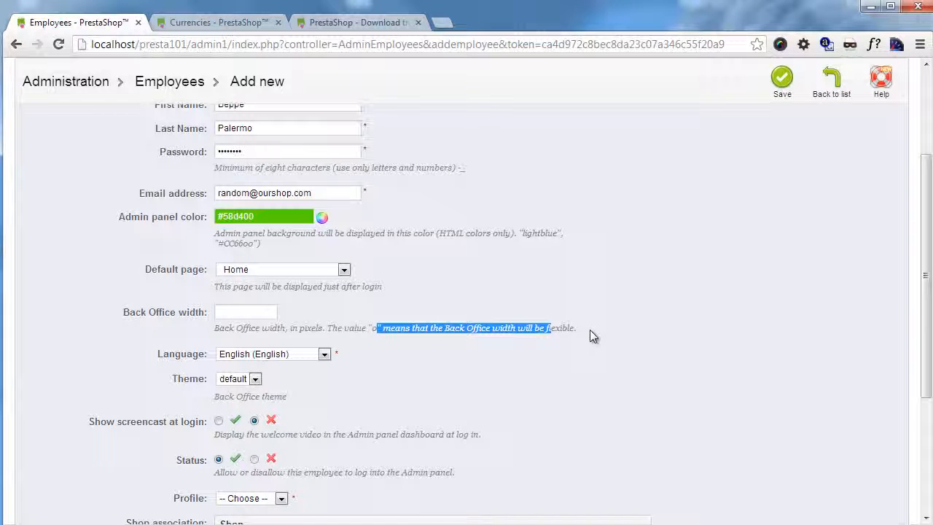
# Step: Set the employee's language to Italiano (Italian) and keep the default theme
pyautogui.click(315, 357)
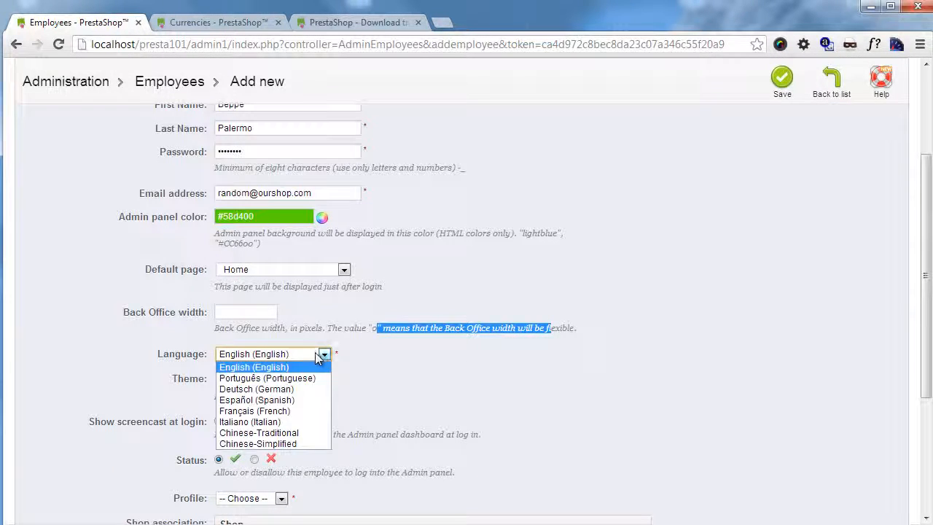
pyautogui.click(274, 424)
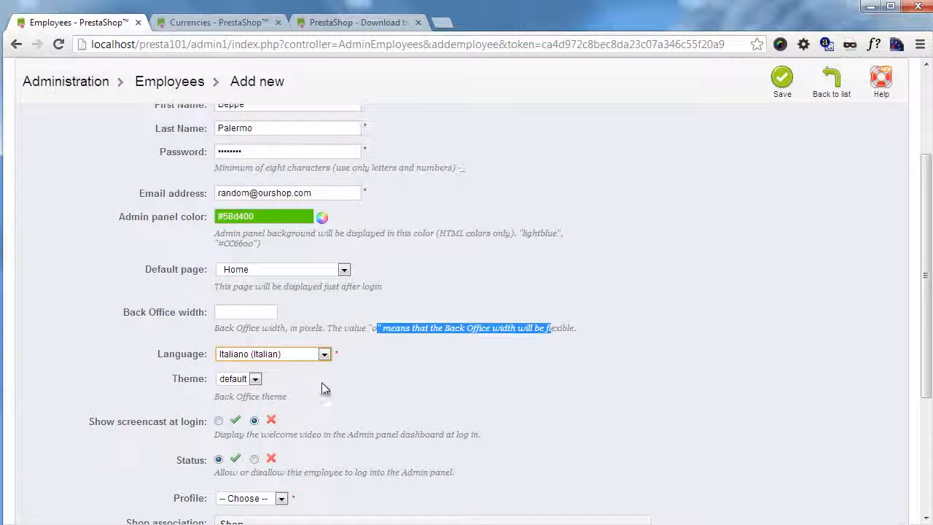
pyautogui.click(255, 381)
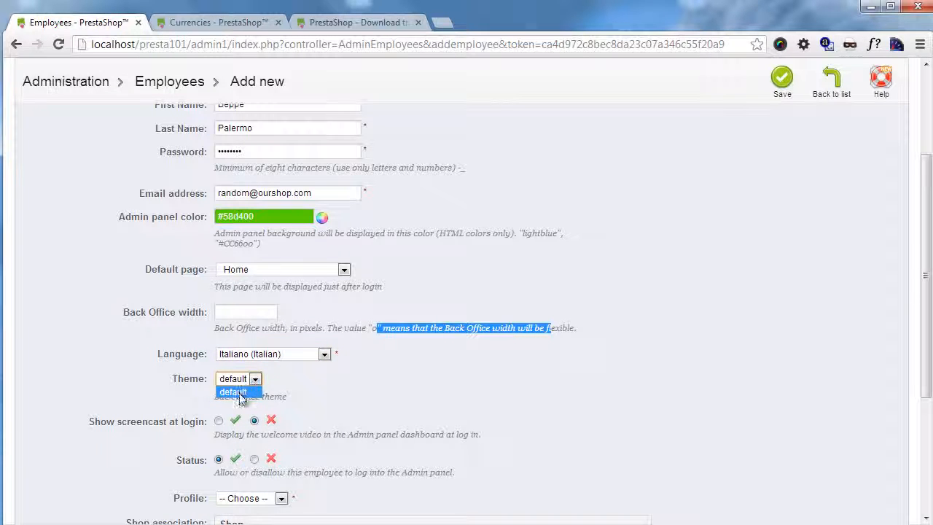
pyautogui.click(314, 402)
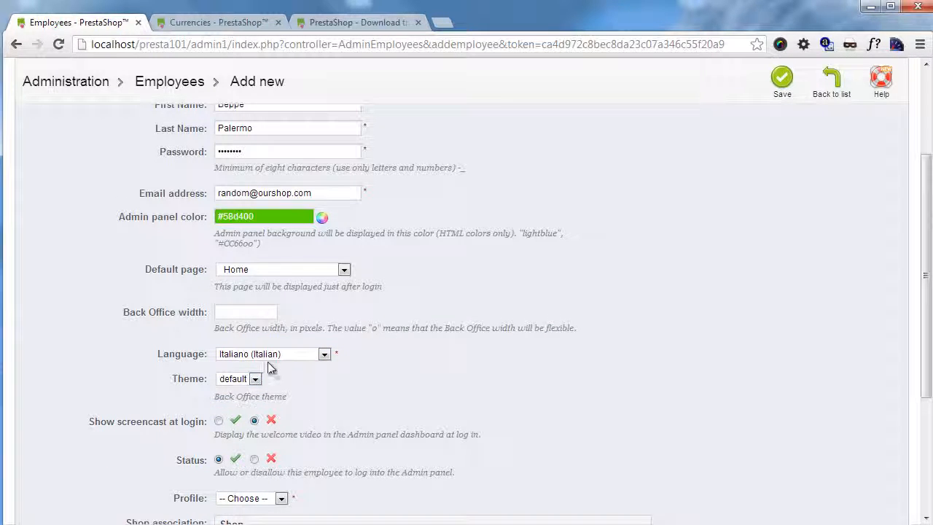
# Step: Assign the Italian Sales profile to the new employee
pyautogui.scroll(-2, 268, 368)
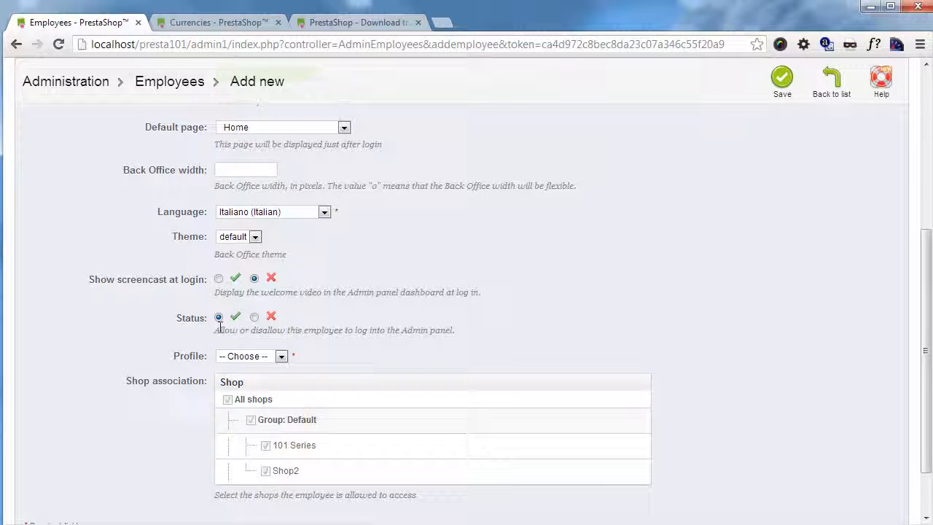
pyautogui.click(244, 356)
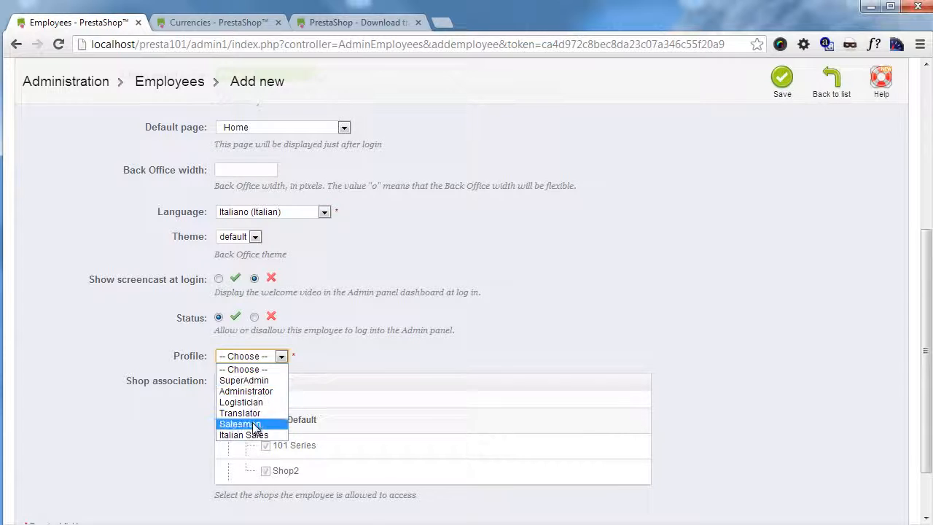
pyautogui.click(242, 423)
pyautogui.click(247, 356)
pyautogui.click(242, 433)
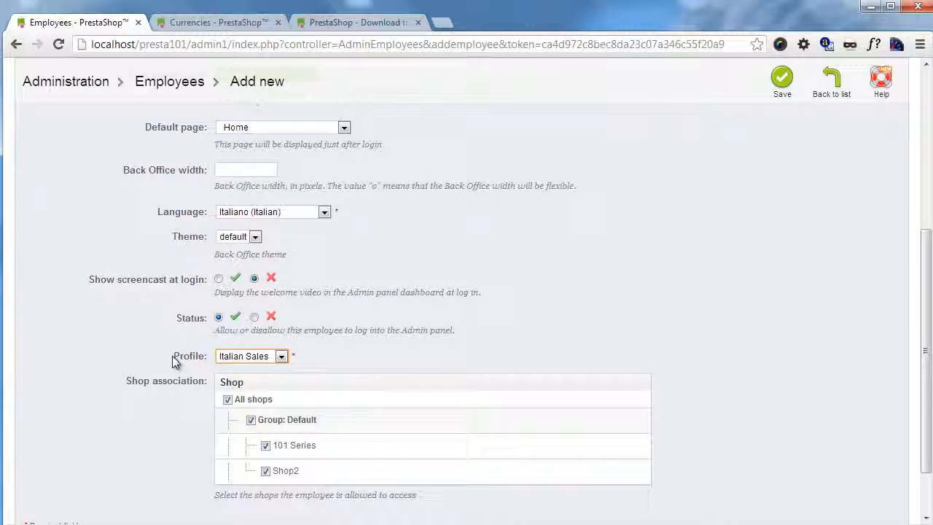
pyautogui.scroll(-1, 217, 414)
pyautogui.scroll(-1, 219, 414)
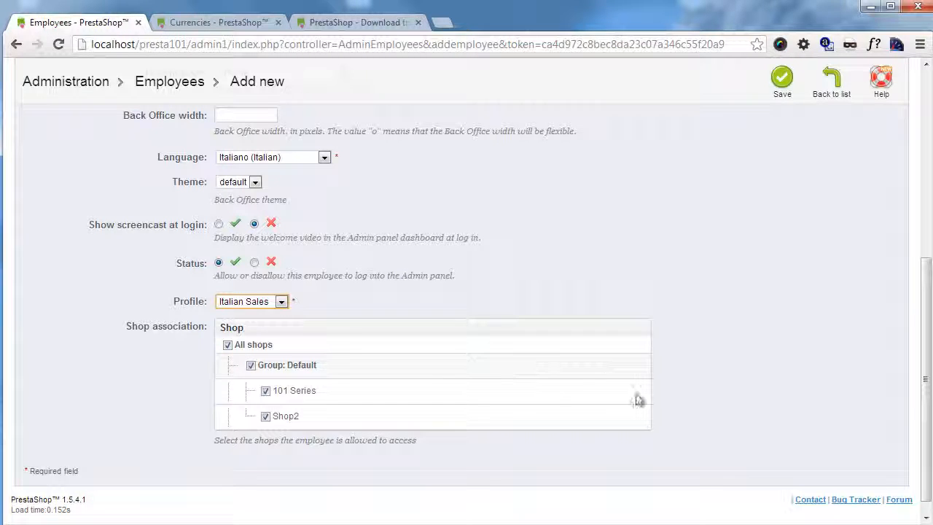
pyautogui.scroll(5, 350, 388)
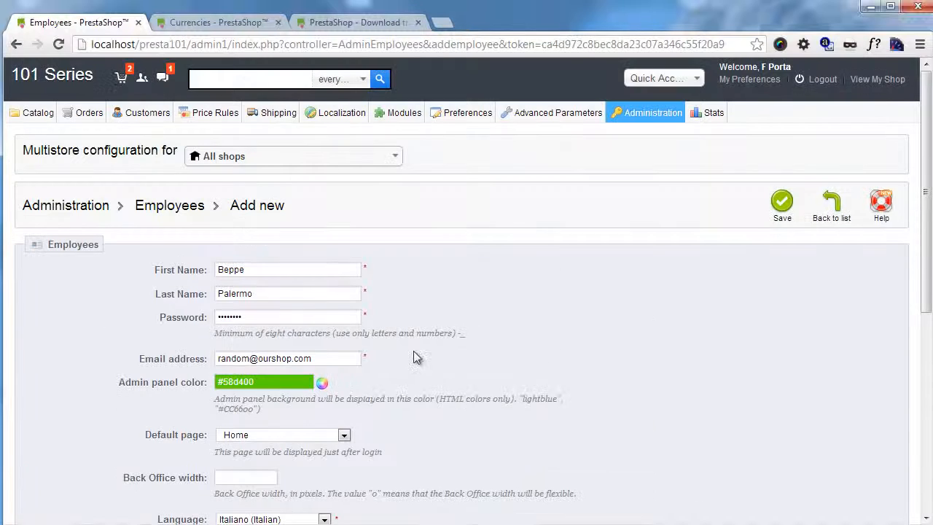
# Step: Save the employee, copy its e-mail address, then log out and paste it on the login page
pyautogui.click(794, 216)
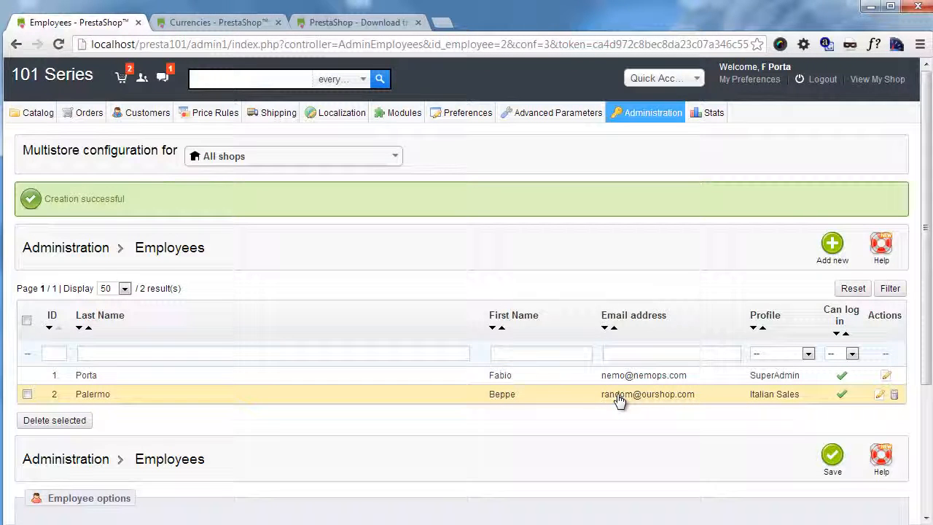
pyautogui.moveTo(698, 394); pyautogui.dragTo(600, 394)
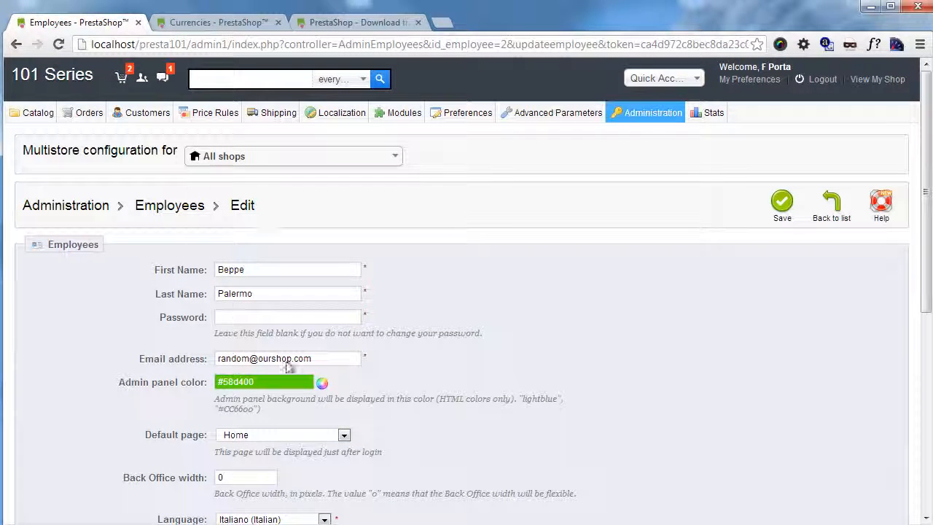
pyautogui.moveTo(334, 360); pyautogui.dragTo(89, 344)
pyautogui.hotkey('ctrl', 'c')
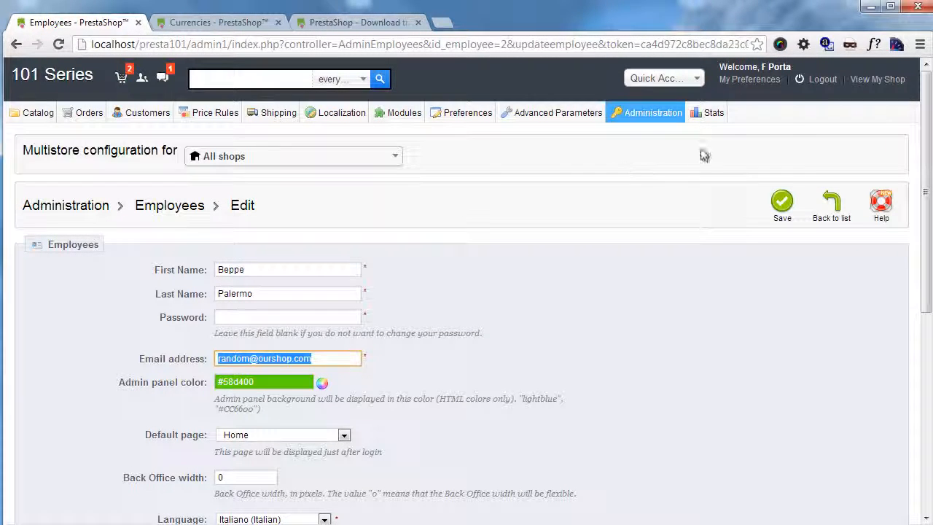
pyautogui.click(824, 79)
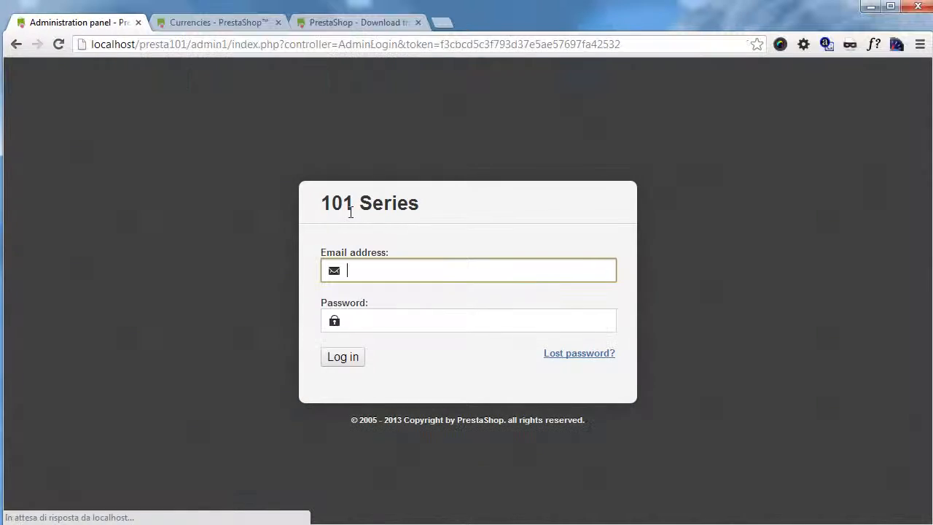
pyautogui.hotkey('ctrl', 'v')
# Step: Log in as the new employee with the pasted e-mail and the account password
pyautogui.click(408, 321)
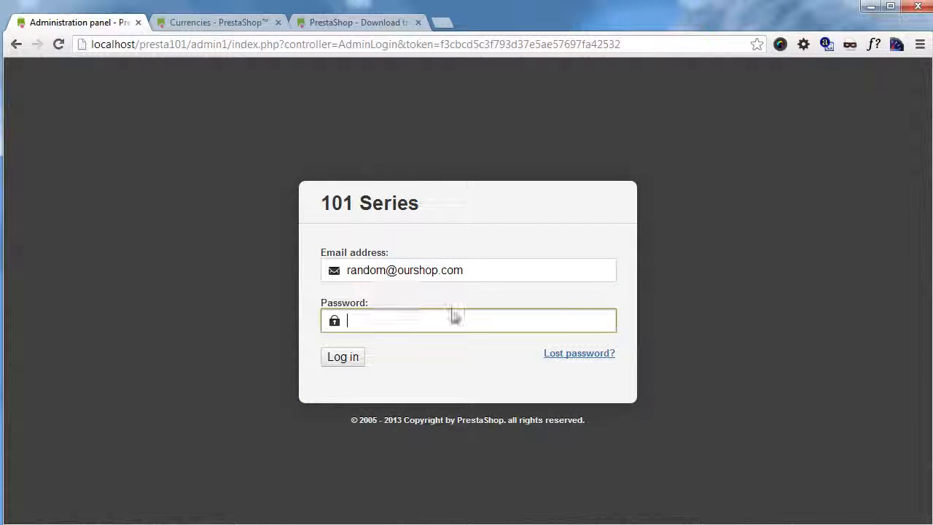
pyautogui.write('•••')
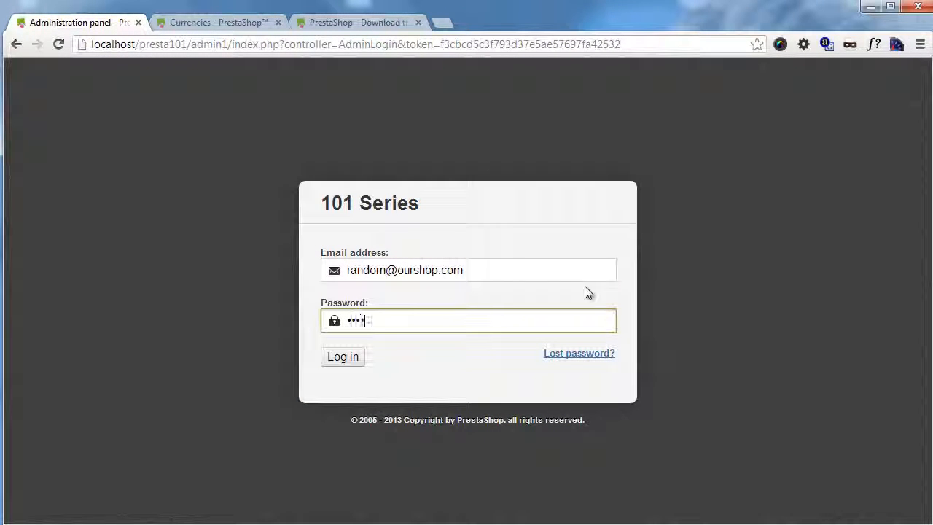
pyautogui.write('•••••')
pyautogui.press('Return')
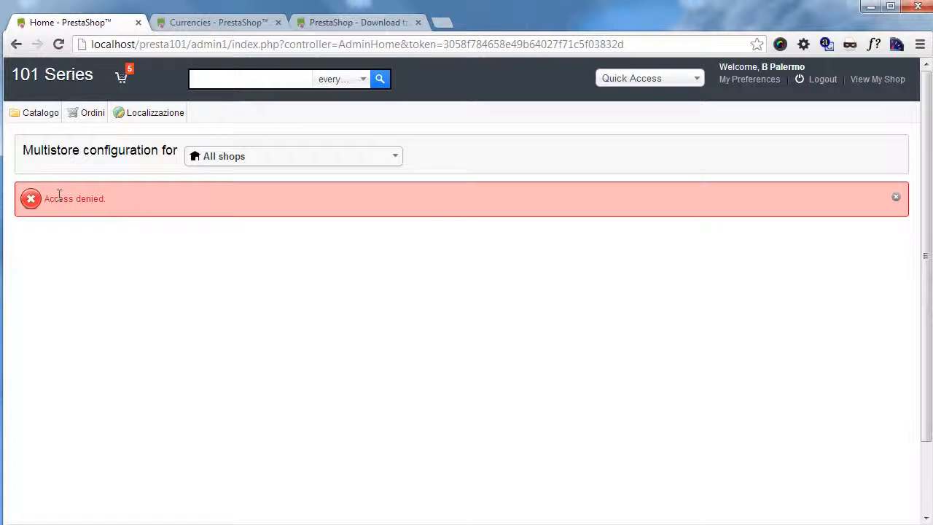
# Step: Close the red 'Access denied.' alert on the Home page
pyautogui.moveTo(62, 194); pyautogui.dragTo(264, 325)
pyautogui.click(340, 192)
pyautogui.click(896, 202)
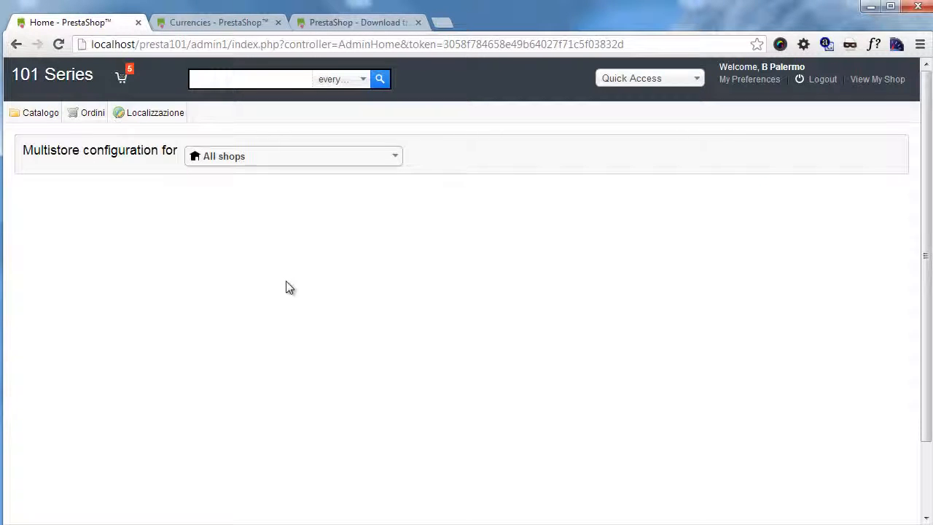
pyautogui.moveTo(41, 106)
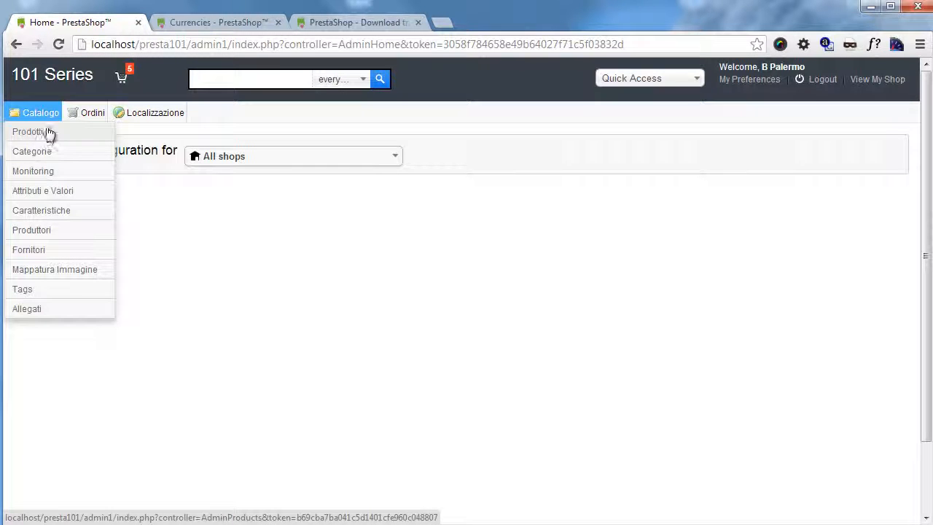
# Step: Open the iPod Nano product for editing and switch the shop context to 101 Series
pyautogui.click(46, 134)
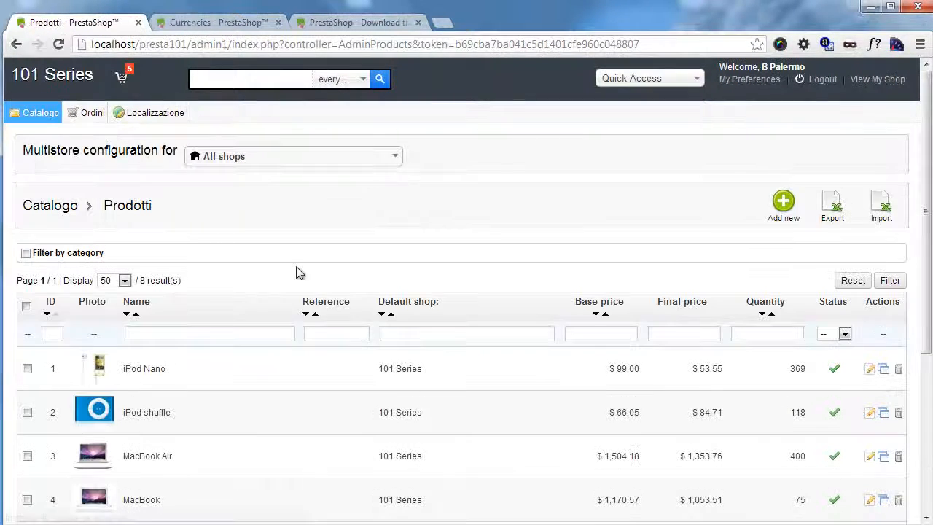
pyautogui.click(252, 382)
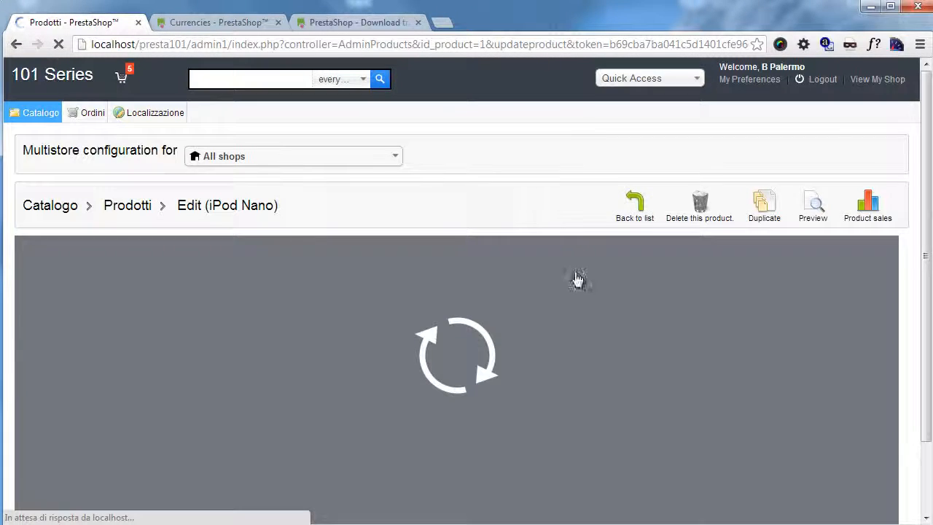
pyautogui.scroll(-2, 434, 191)
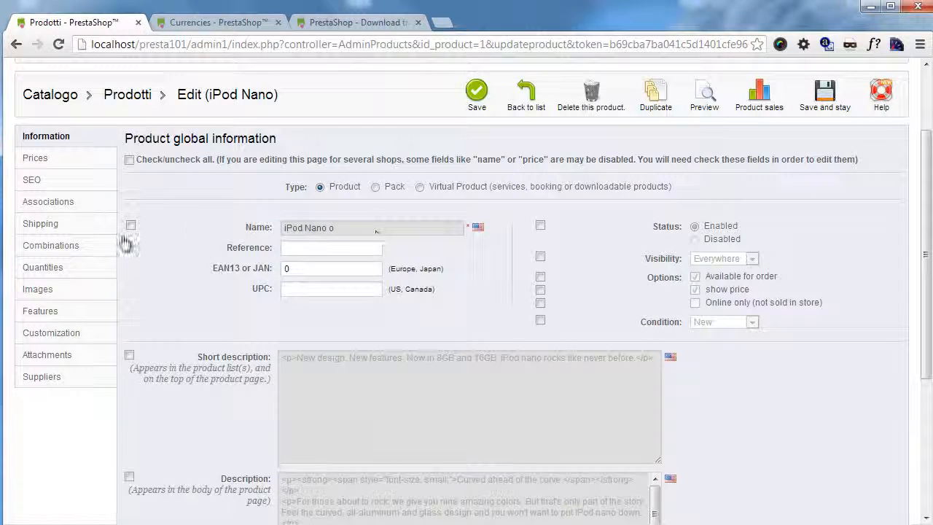
pyautogui.scroll(3, 219, 226)
pyautogui.moveTo(142, 120)
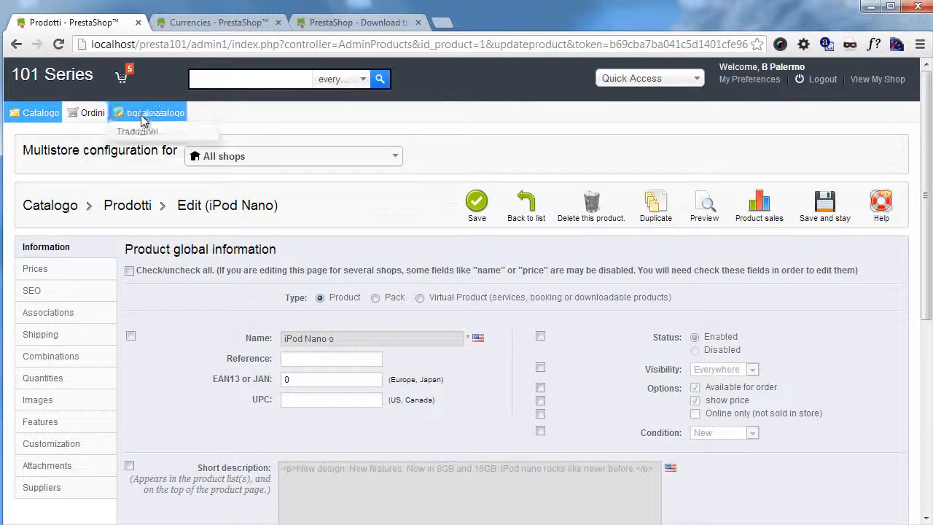
pyautogui.click(287, 159)
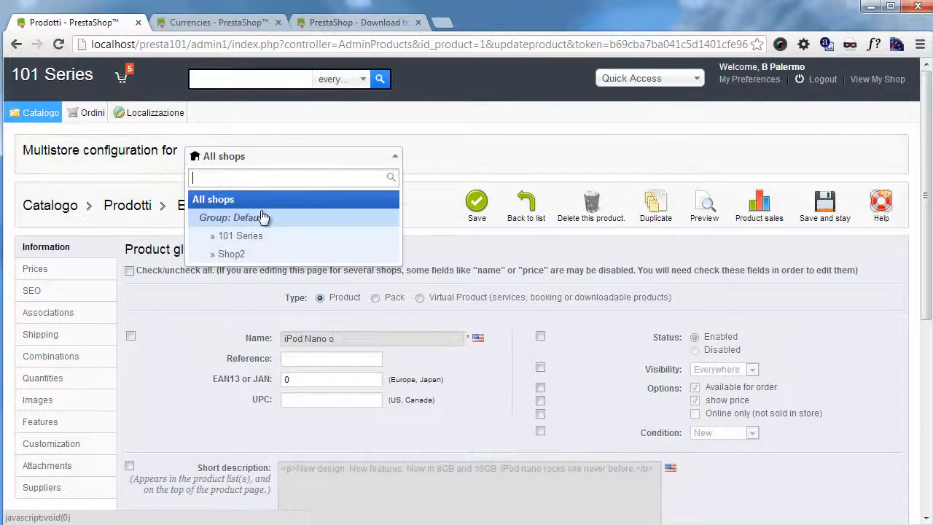
pyautogui.click(254, 238)
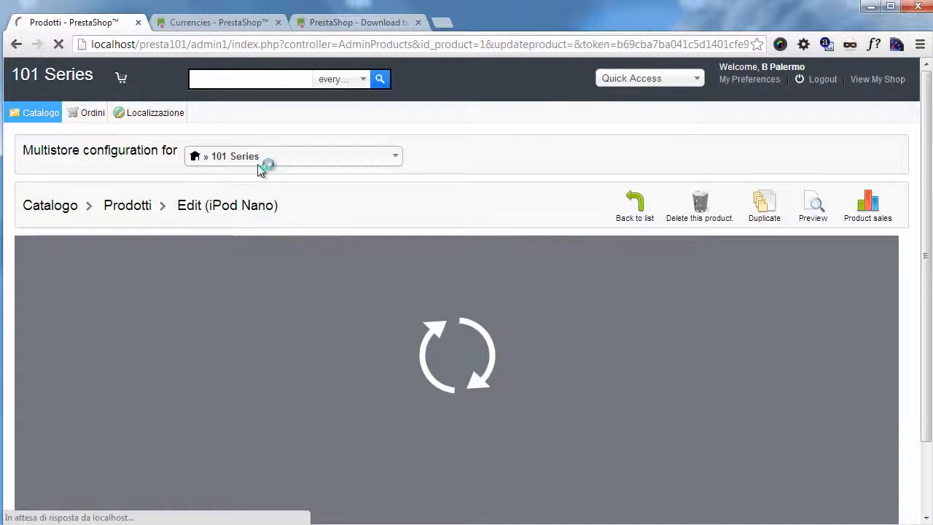
pyautogui.scroll(-2, 206, 285)
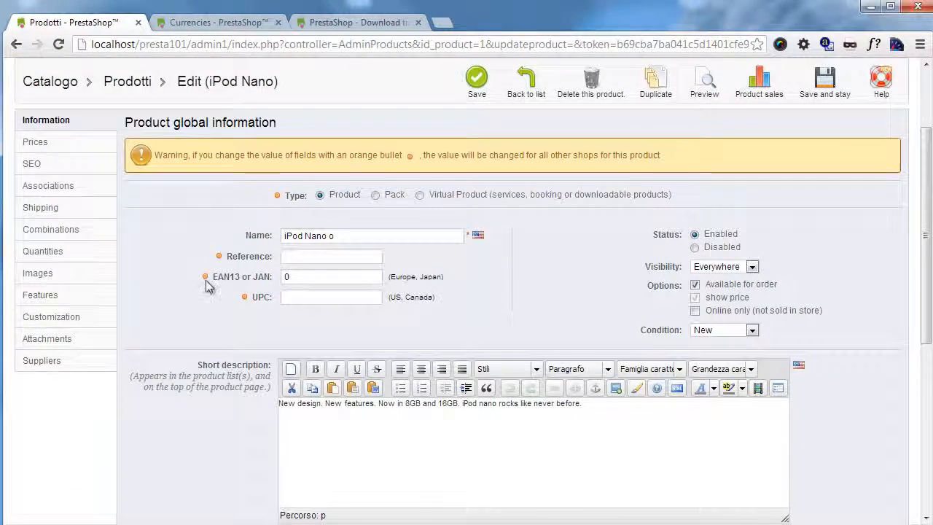
pyautogui.scroll(3, 206, 286)
# Step: Change the product's Italian name to 'iPod Nano Italiano' and save it
pyautogui.click(355, 364)
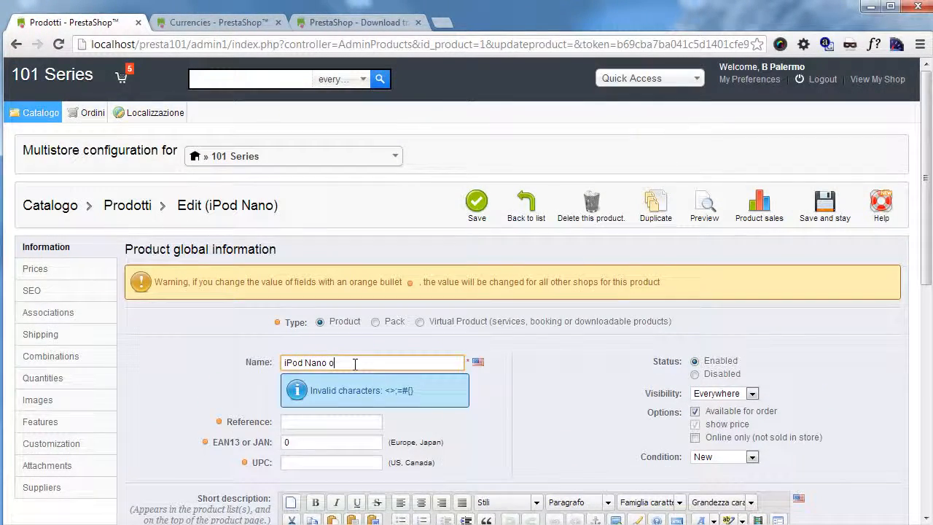
pyautogui.write('oooo')
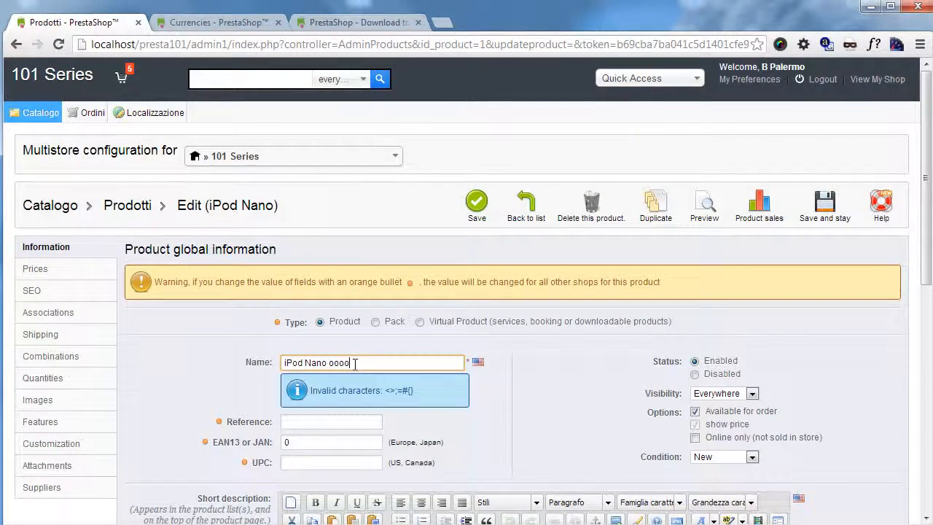
pyautogui.click(477, 362)
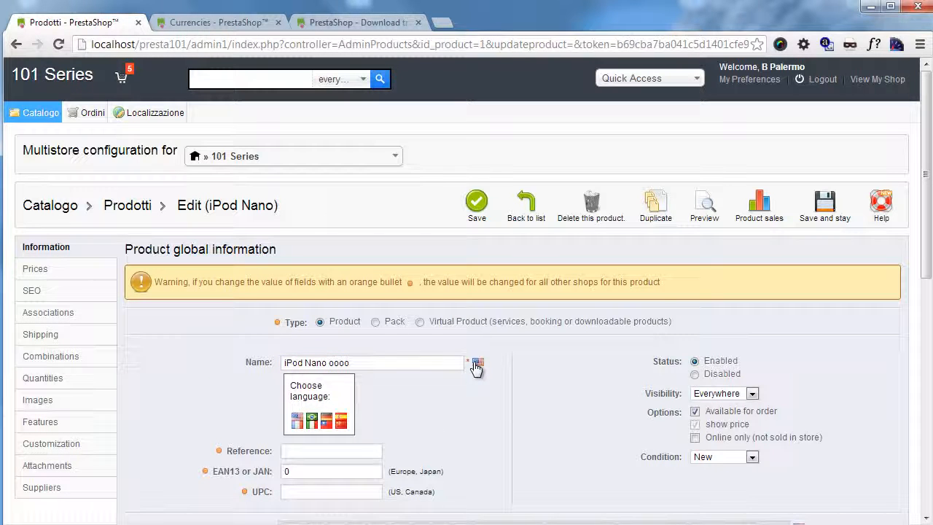
pyautogui.click(312, 423)
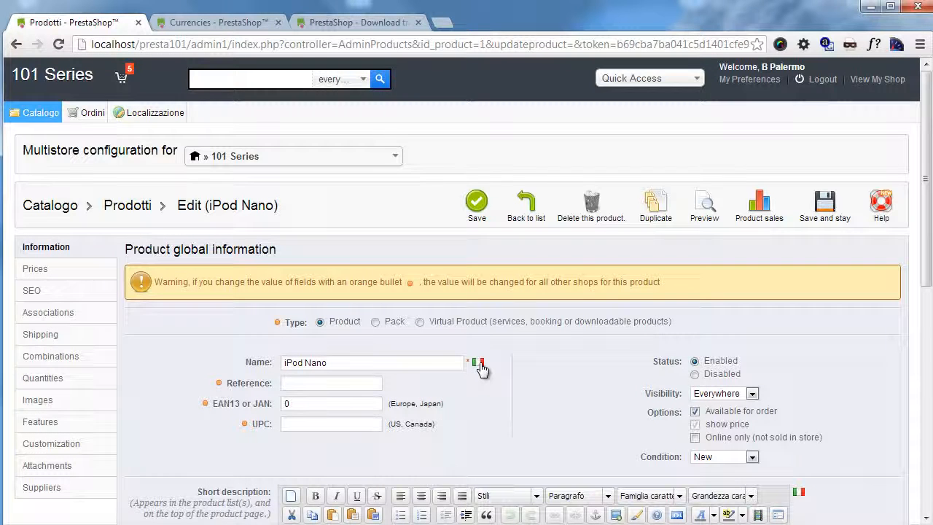
pyautogui.click(411, 363)
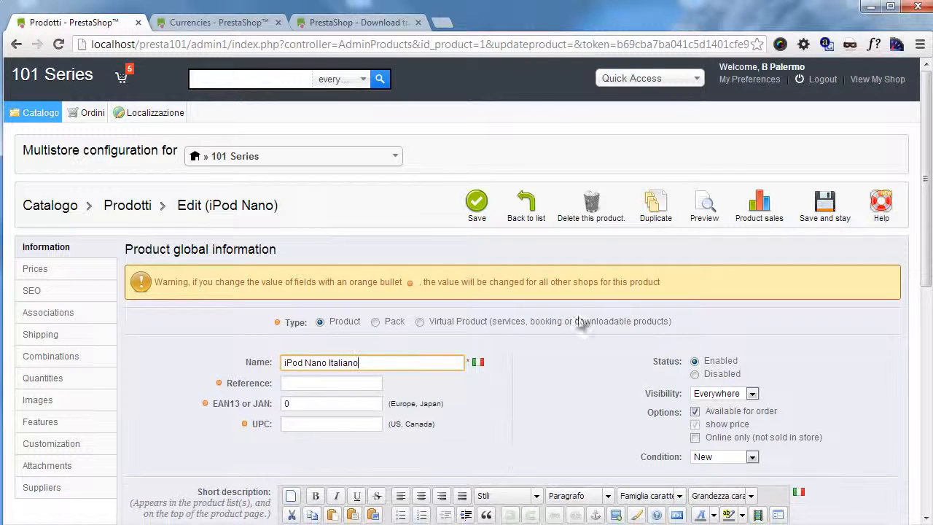
pyautogui.click(475, 209)
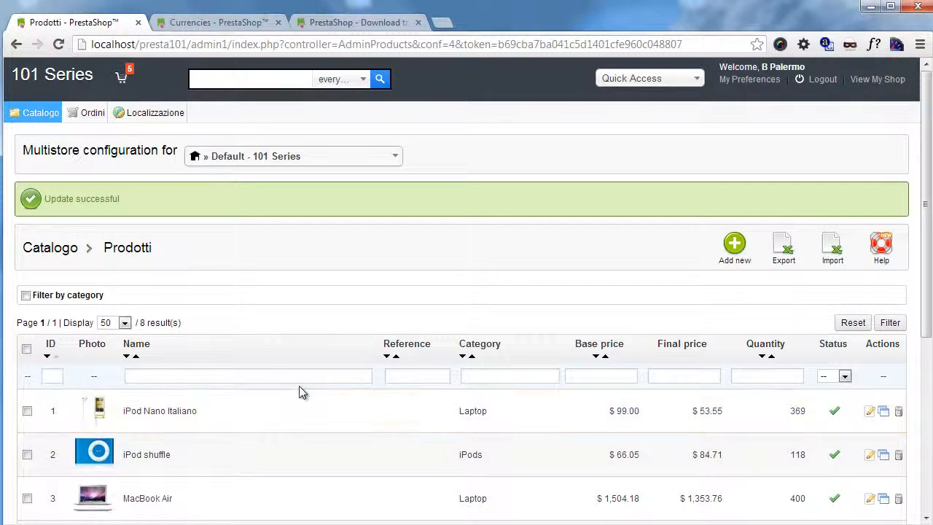
# Step: Open the latest order (20/03/2013) and add the Consegnato status to it
pyautogui.moveTo(89, 112)
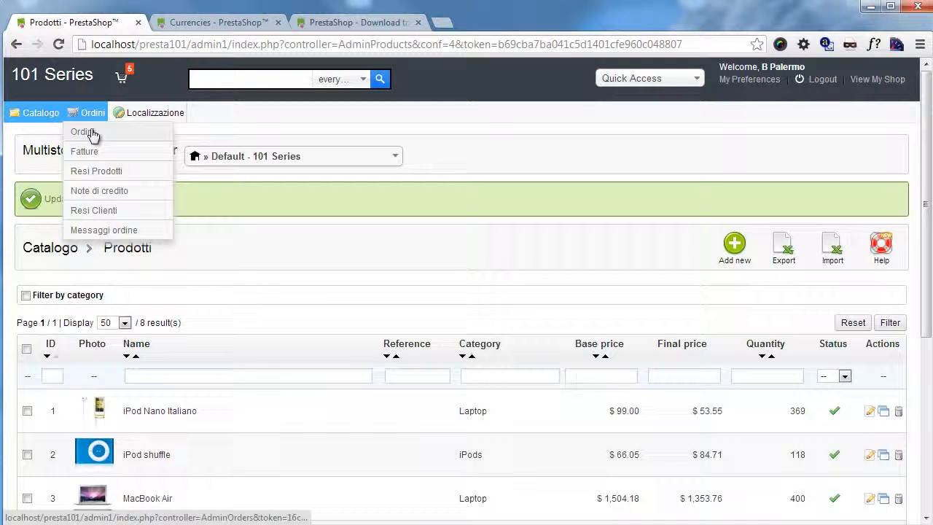
pyautogui.click(91, 133)
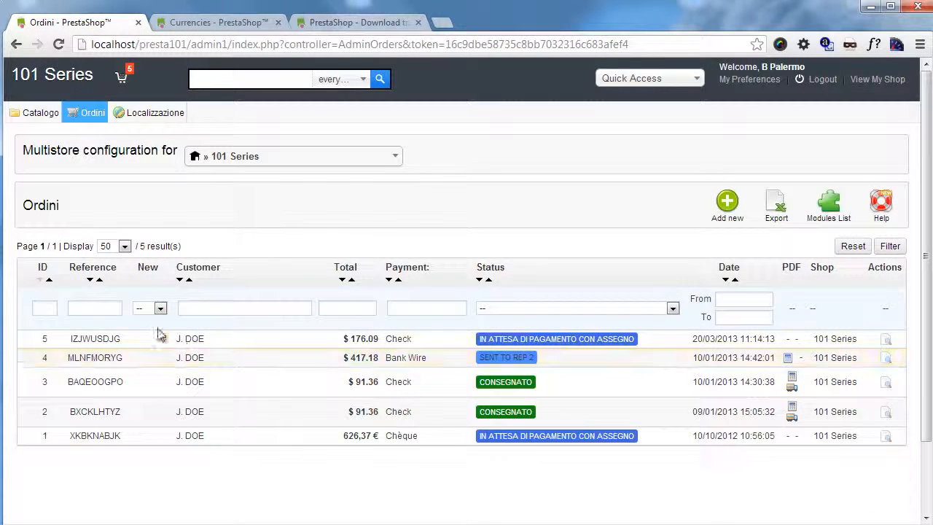
pyautogui.click(148, 348)
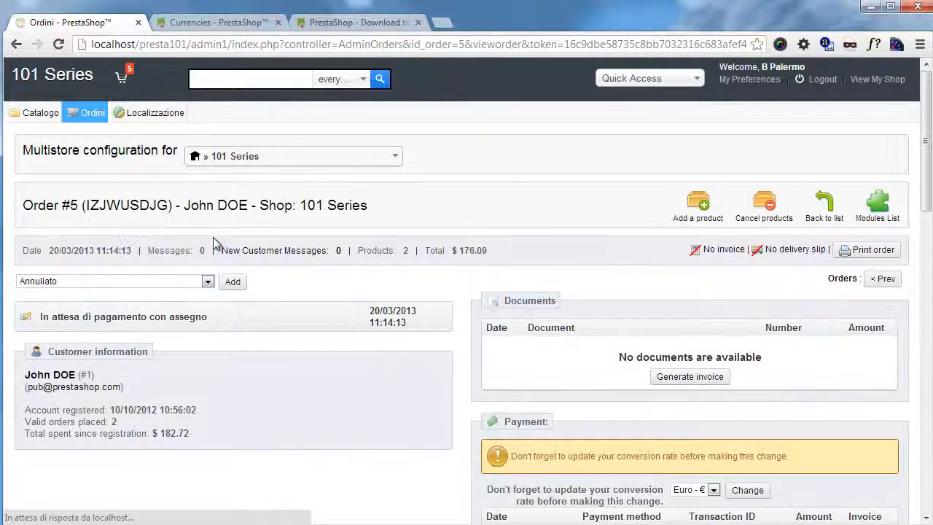
pyautogui.click(162, 281)
pyautogui.click(156, 316)
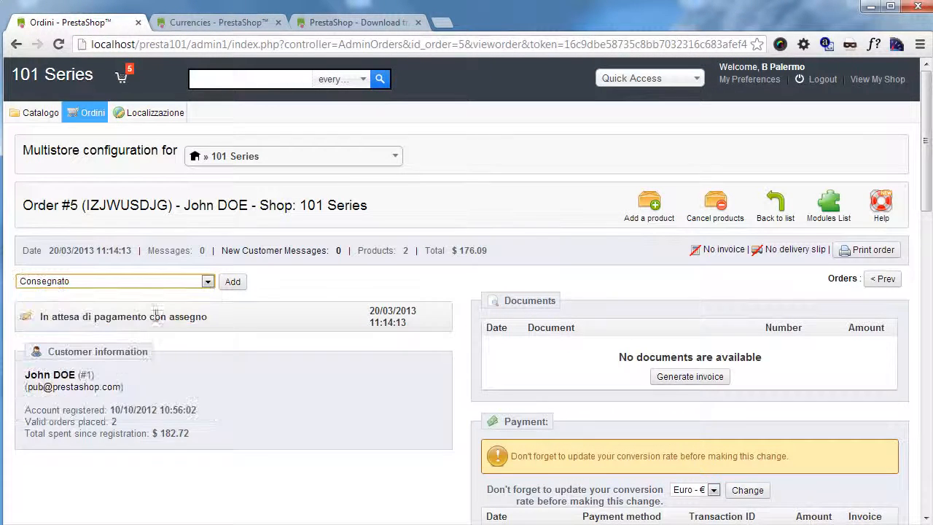
pyautogui.click(233, 283)
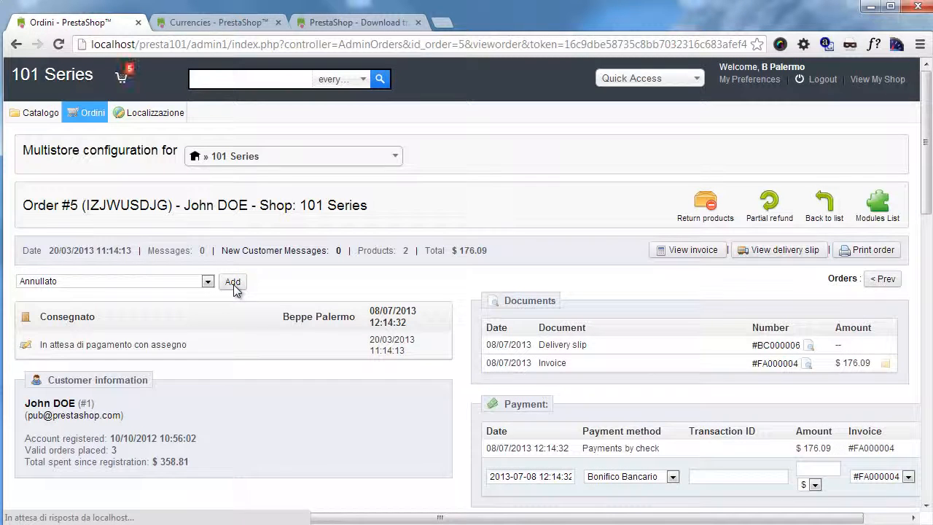
pyautogui.moveTo(150, 109)
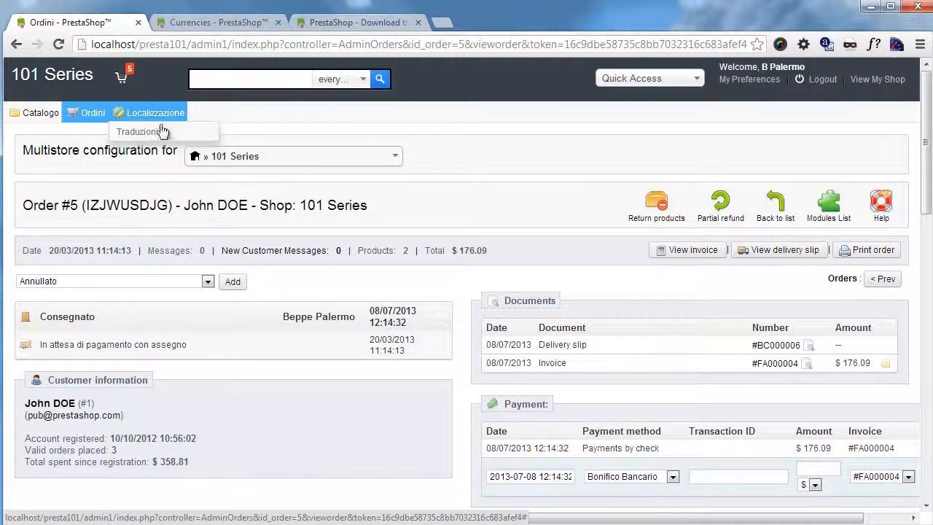
# Step: Open Localizzazione > Traduzioni, scroll through it, and view the language pack download page
pyautogui.click(162, 132)
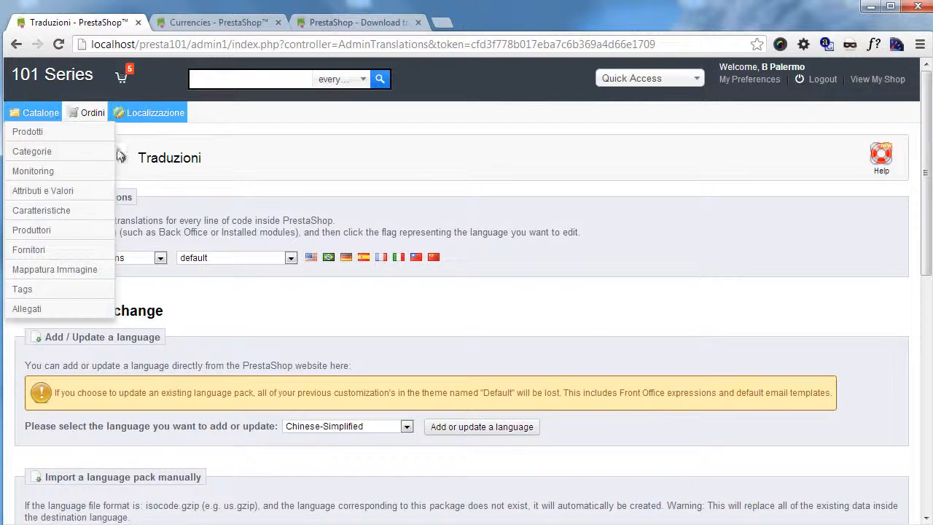
pyautogui.scroll(-1, 96, 206)
pyautogui.scroll(-4, 208, 246)
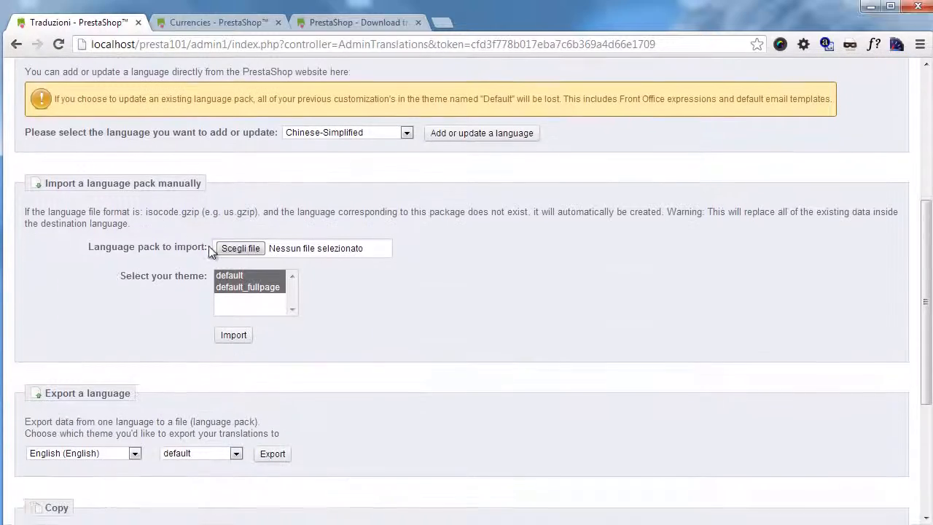
pyautogui.scroll(3, 391, 308)
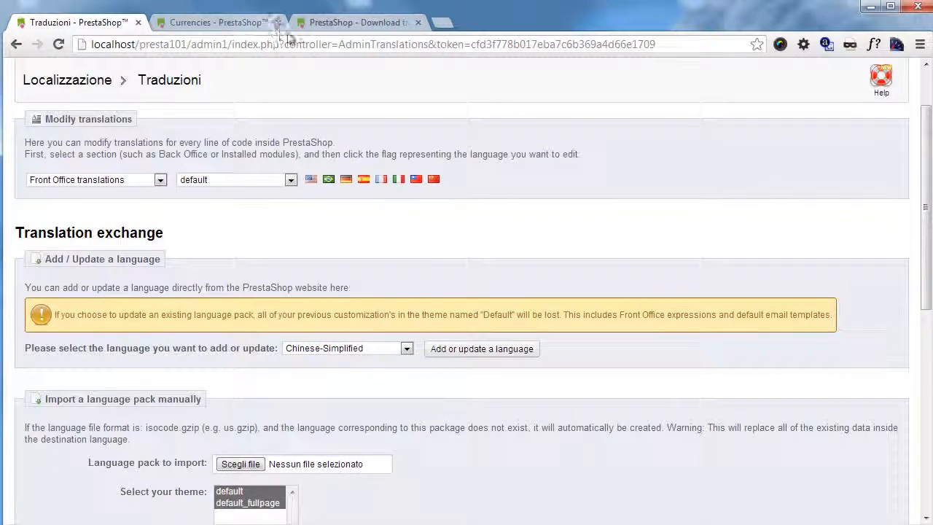
pyautogui.click(342, 24)
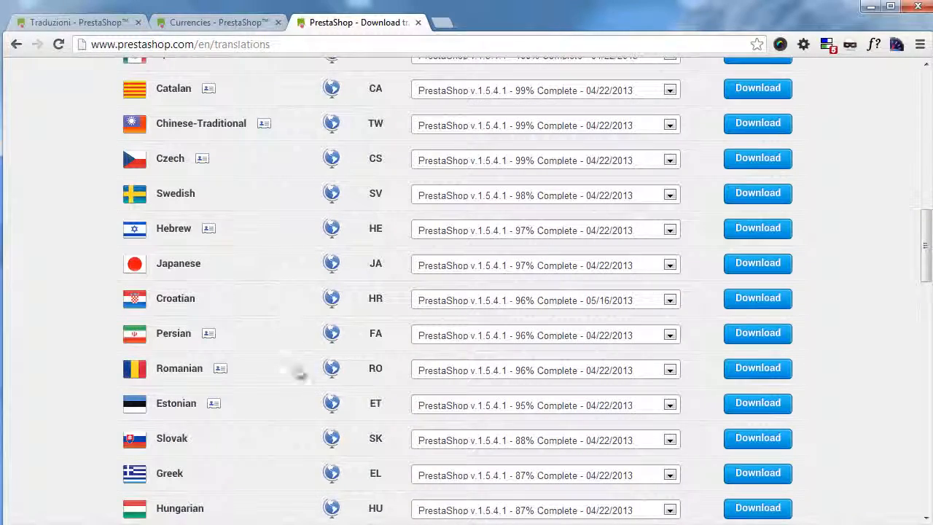
pyautogui.scroll(4, 285, 251)
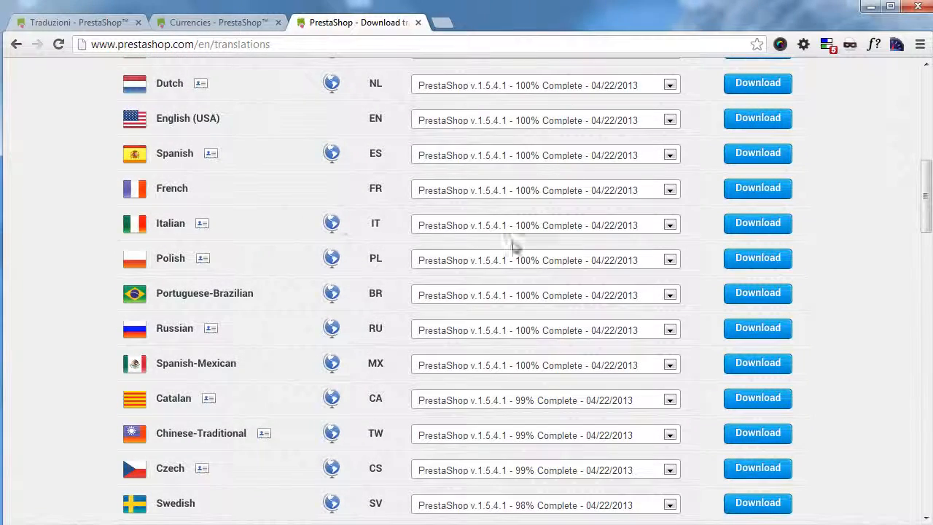
pyautogui.click(80, 21)
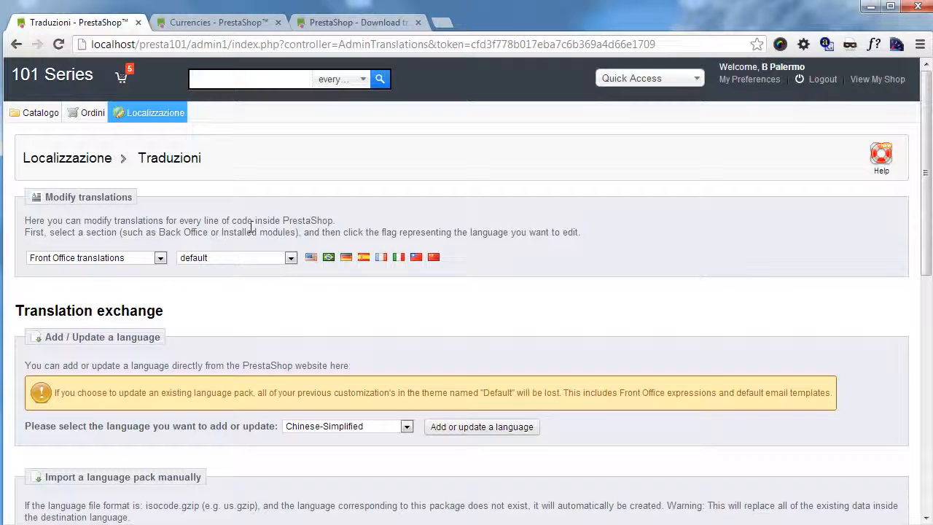
# Step: Under Modify translations, pick Installed modules translations and the default_fullpage theme
pyautogui.click(154, 258)
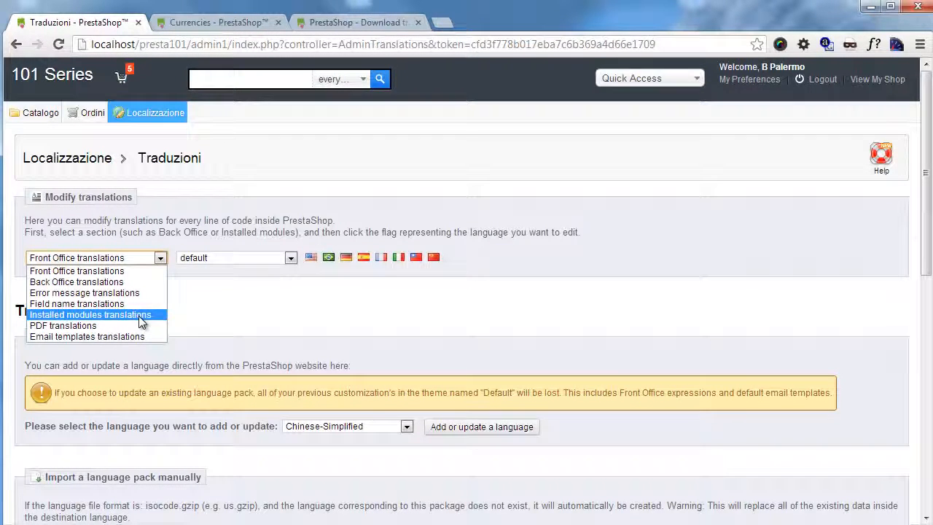
pyautogui.click(325, 334)
pyautogui.click(264, 258)
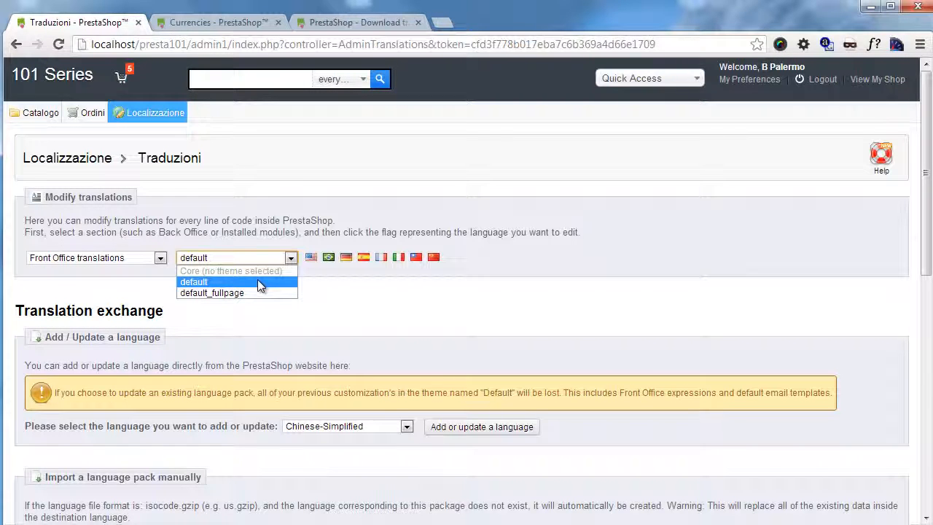
pyautogui.click(257, 281)
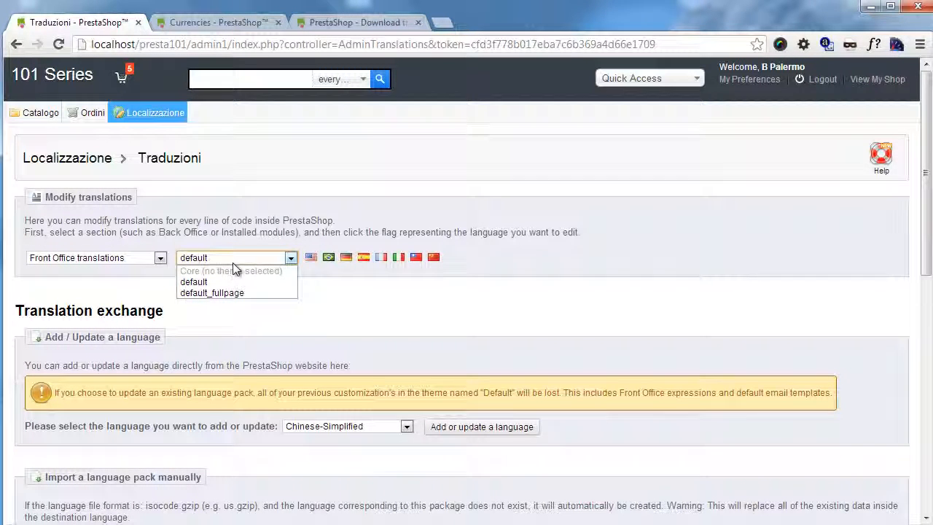
pyautogui.click(221, 248)
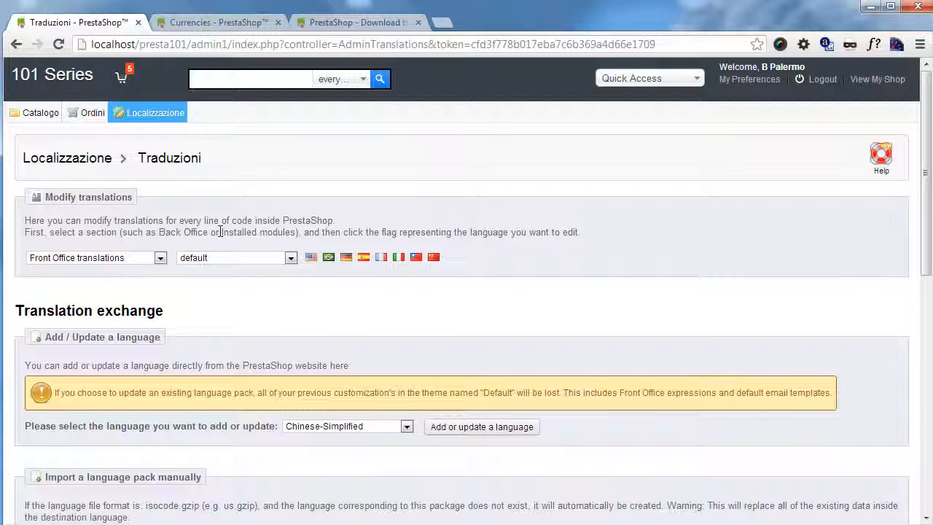
pyautogui.click(160, 258)
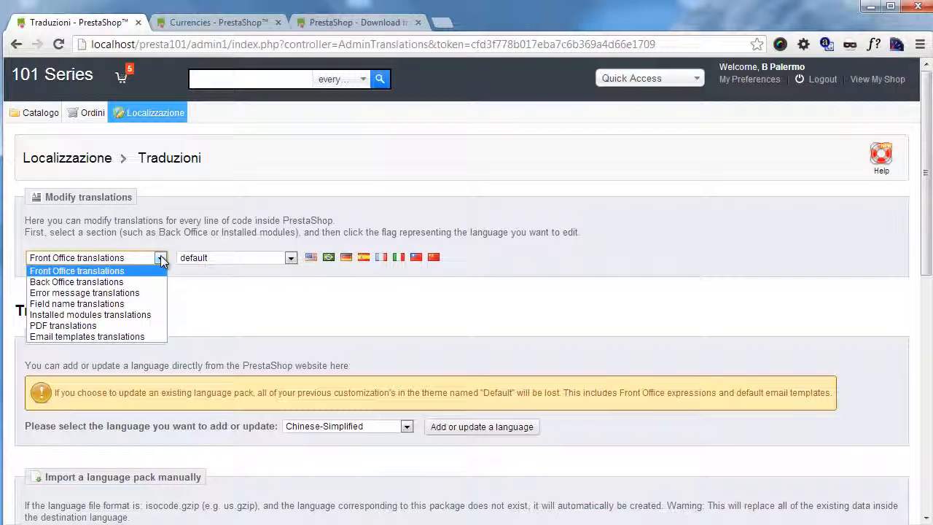
pyautogui.click(116, 314)
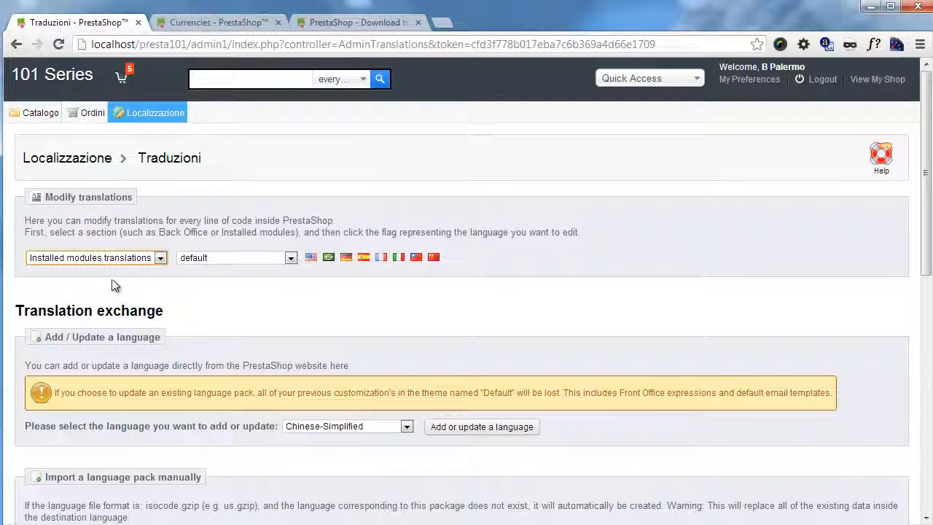
pyautogui.click(204, 258)
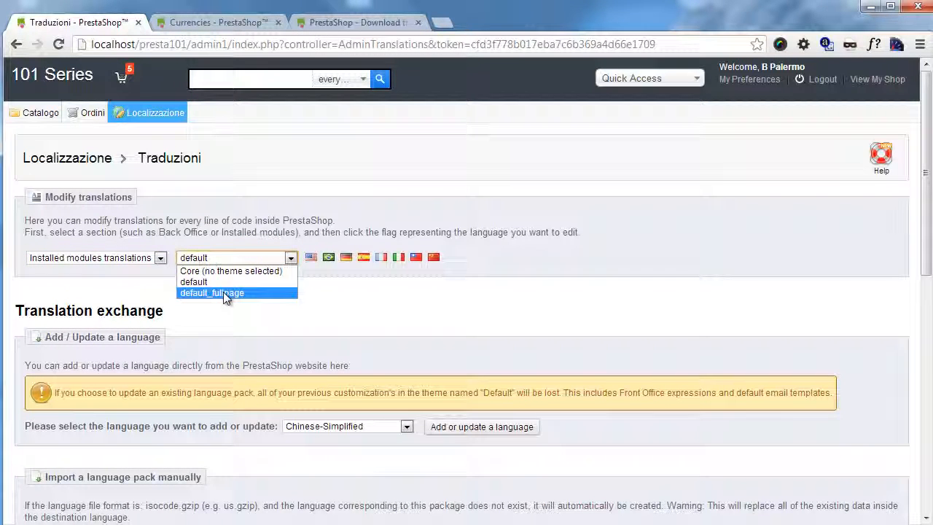
pyautogui.click(223, 292)
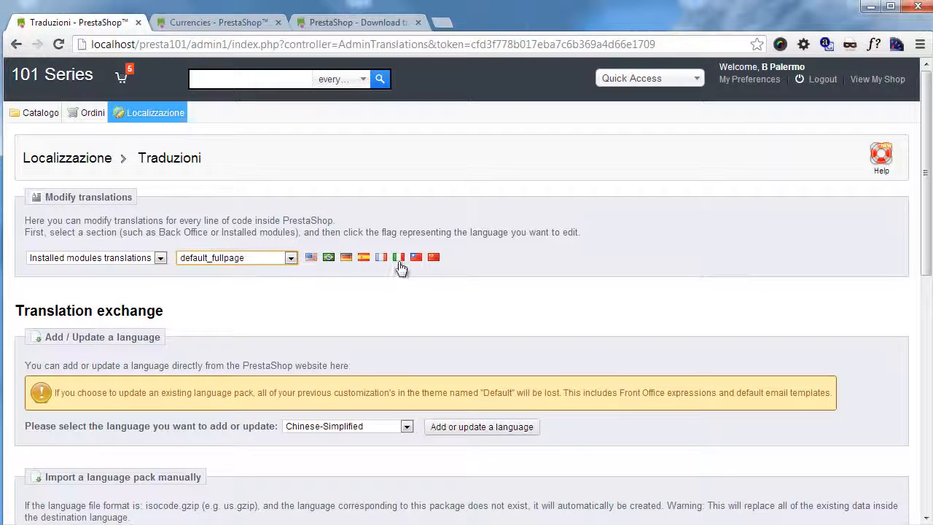